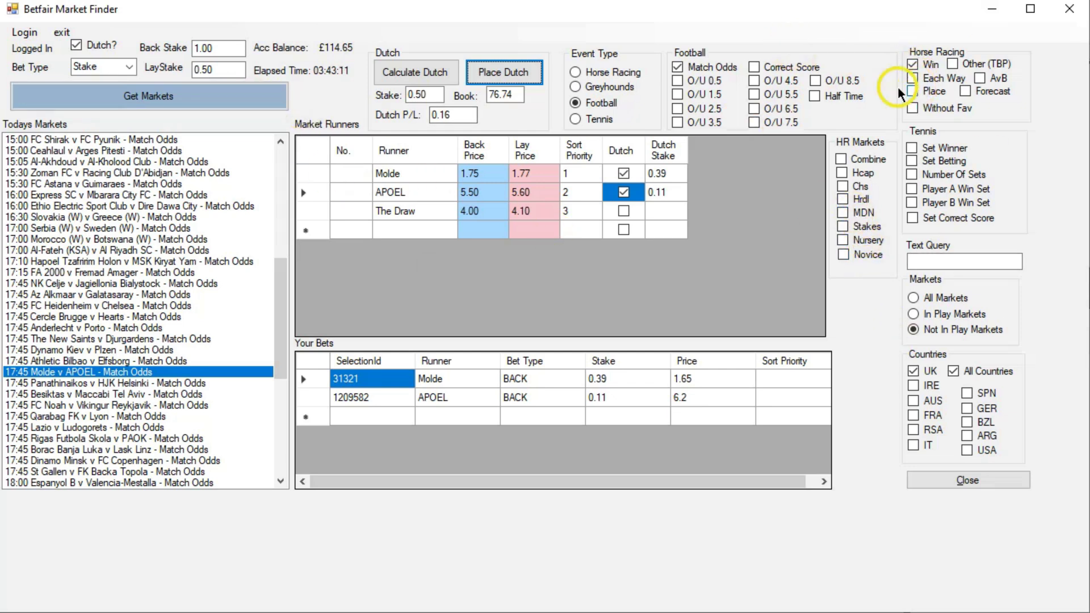
Step: Retrieve the horse racing win markets filtered to MDN races and open the 13:00 Musselburgh race
click(575, 72)
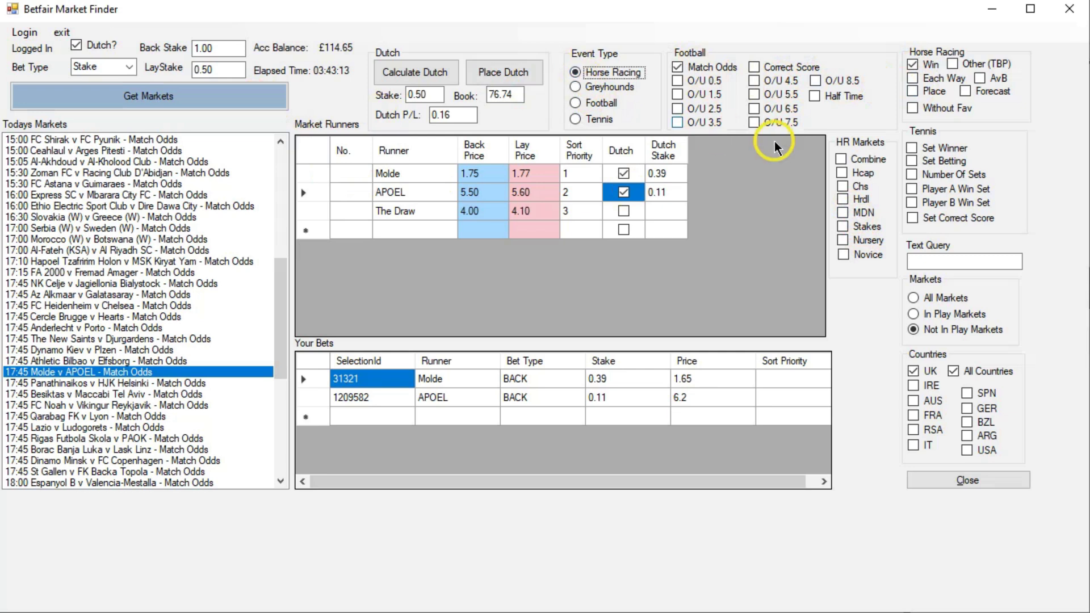
click(843, 213)
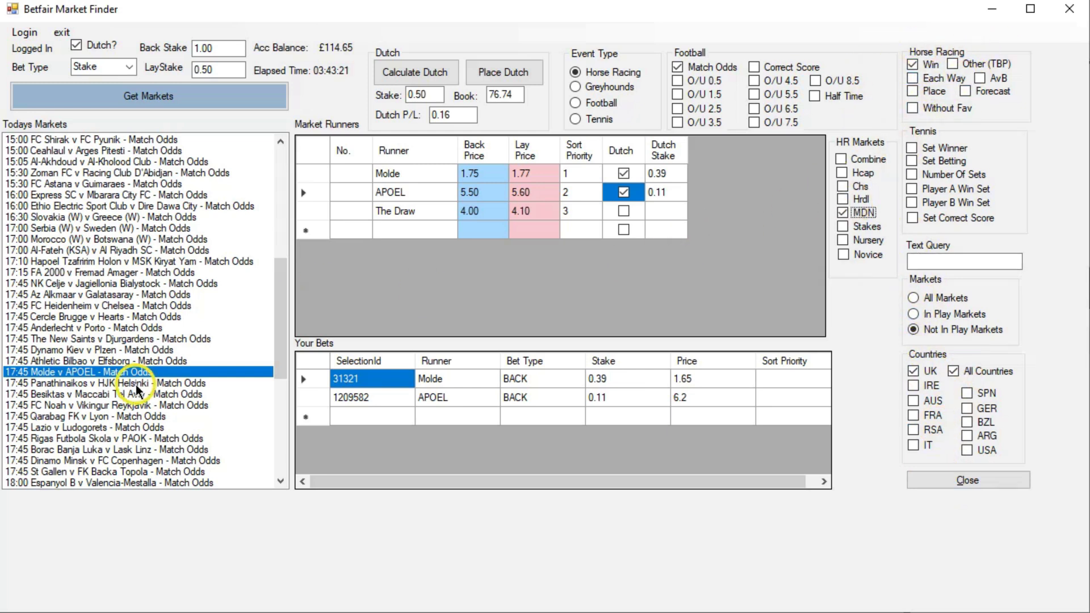
click(230, 104)
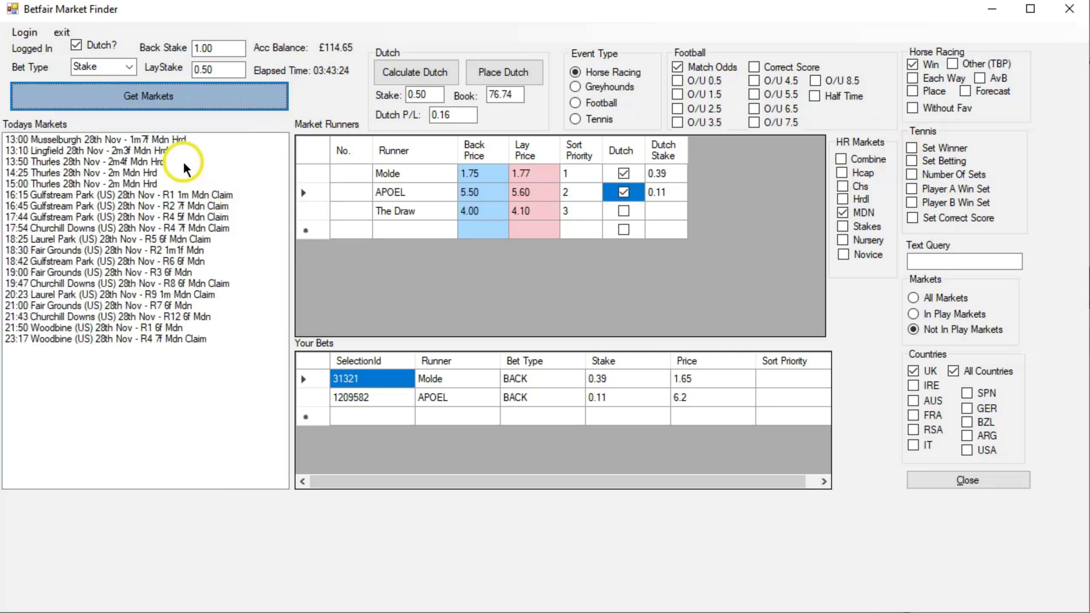
click(174, 141)
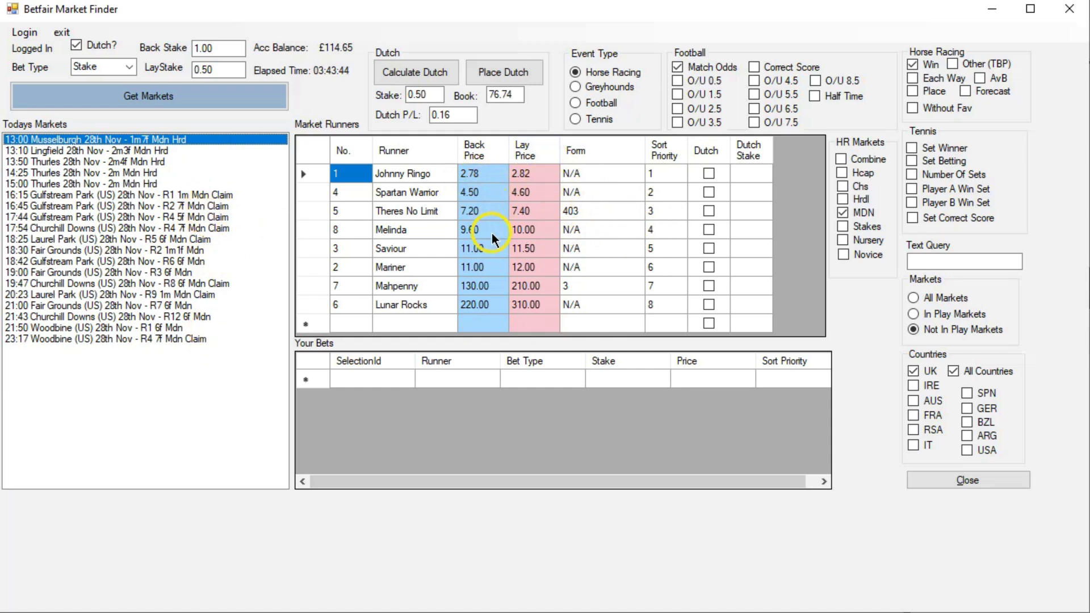
Step: Switch the Dutch betting option off and back on
click(76, 45)
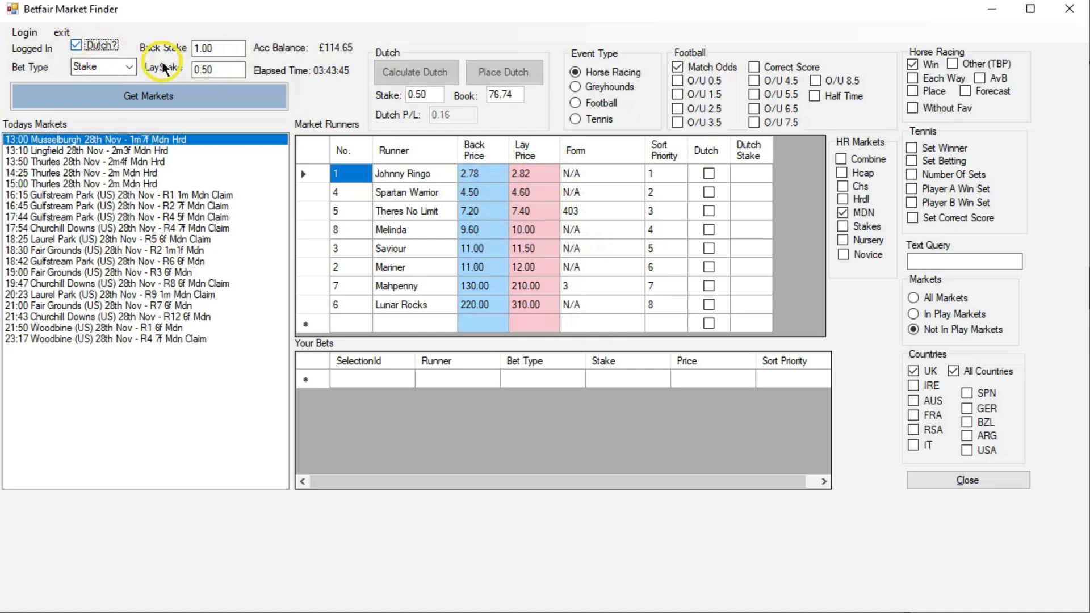
click(74, 46)
key(space)
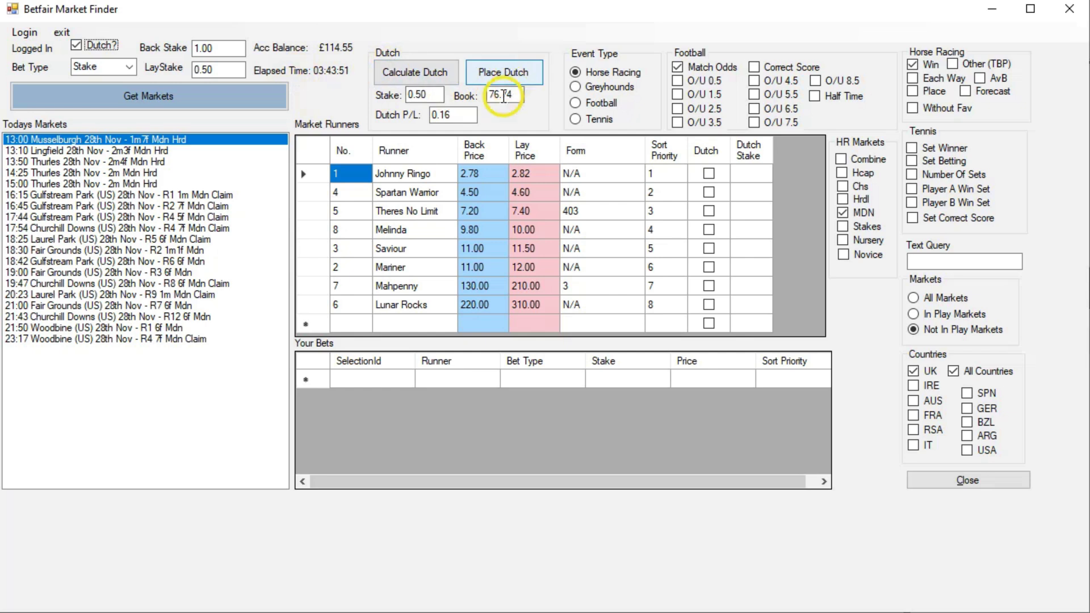
Step: Include Johnny Ringo, Spartan Warrior and Theres No Limit in the dutch and calculate their stakes
click(708, 173)
click(708, 192)
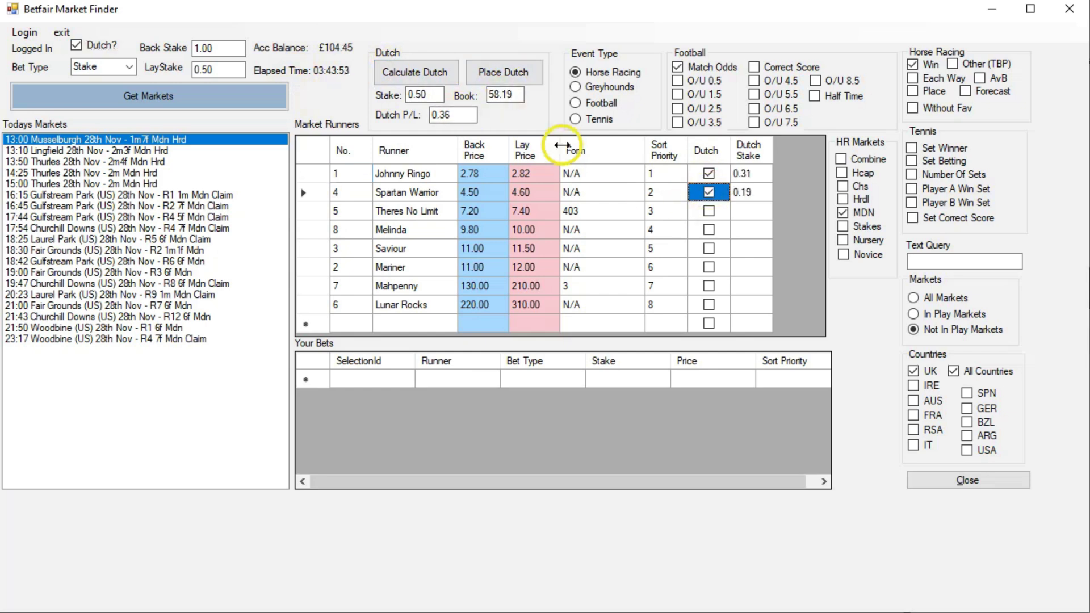
click(420, 72)
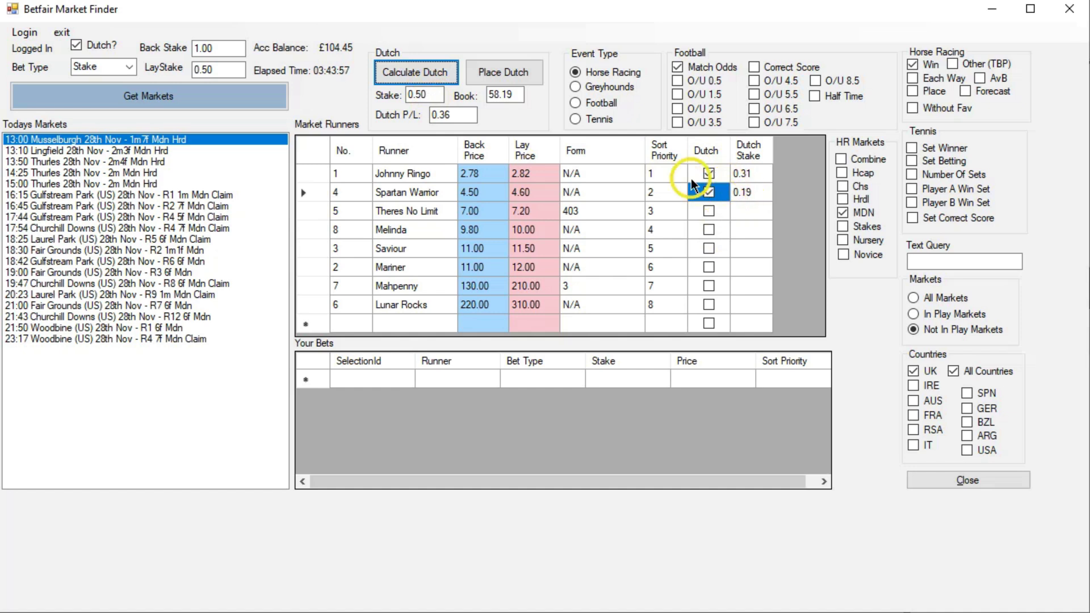
click(708, 211)
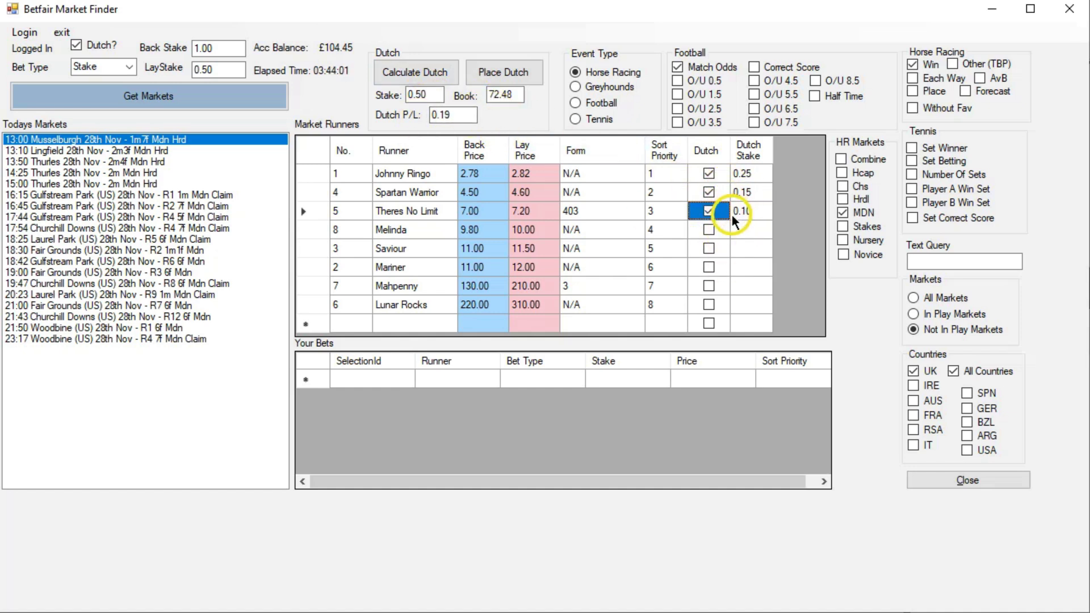
Step: Recalculate the dutch with a total stake of 1.00 and add Melinda to the selected runners
double_click(418, 95)
text(1.)
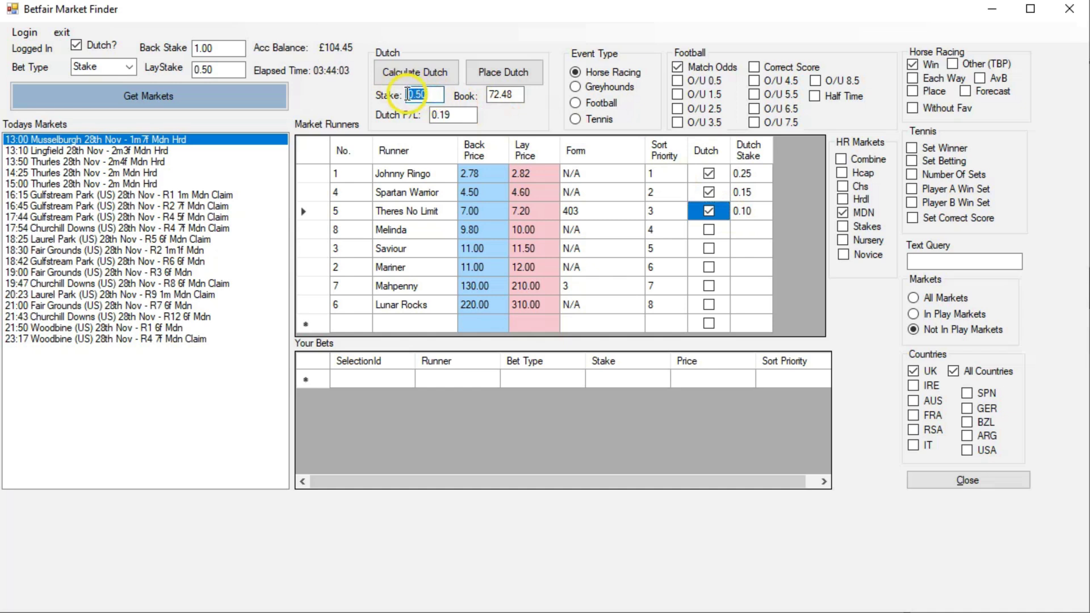
text(00)
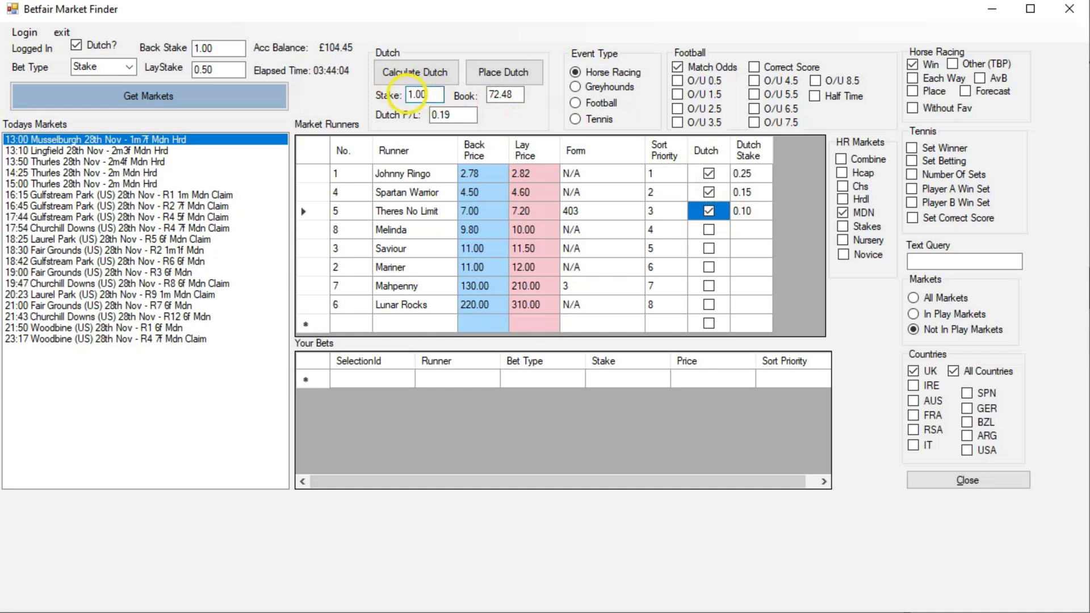
click(451, 115)
click(438, 83)
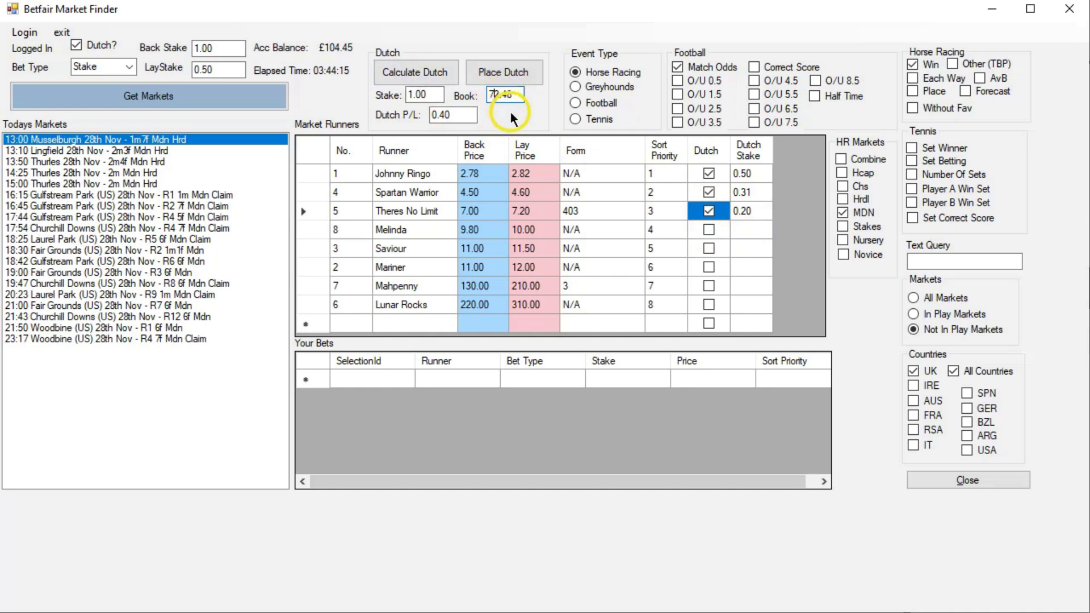
click(709, 231)
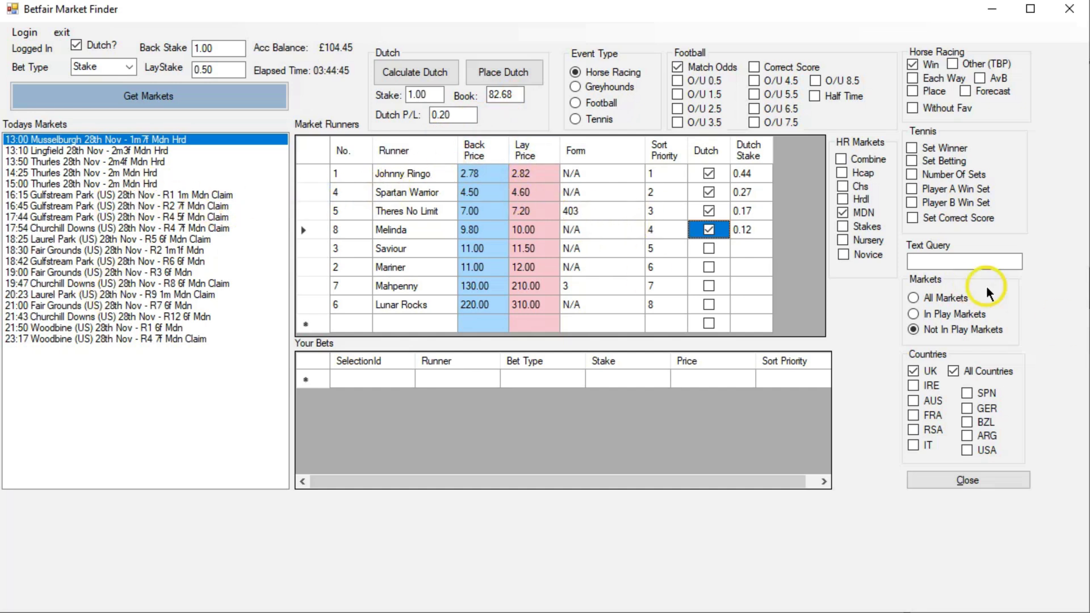
Step: Exclude All Countries so that only UK is selected, and retrieve the MDN race markets again
click(953, 370)
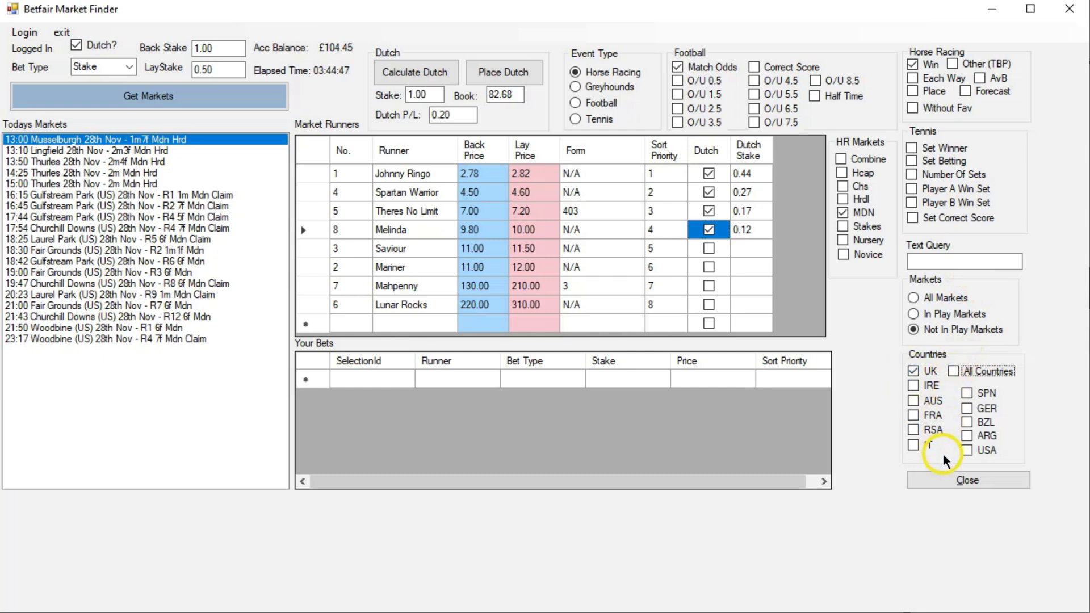
click(169, 101)
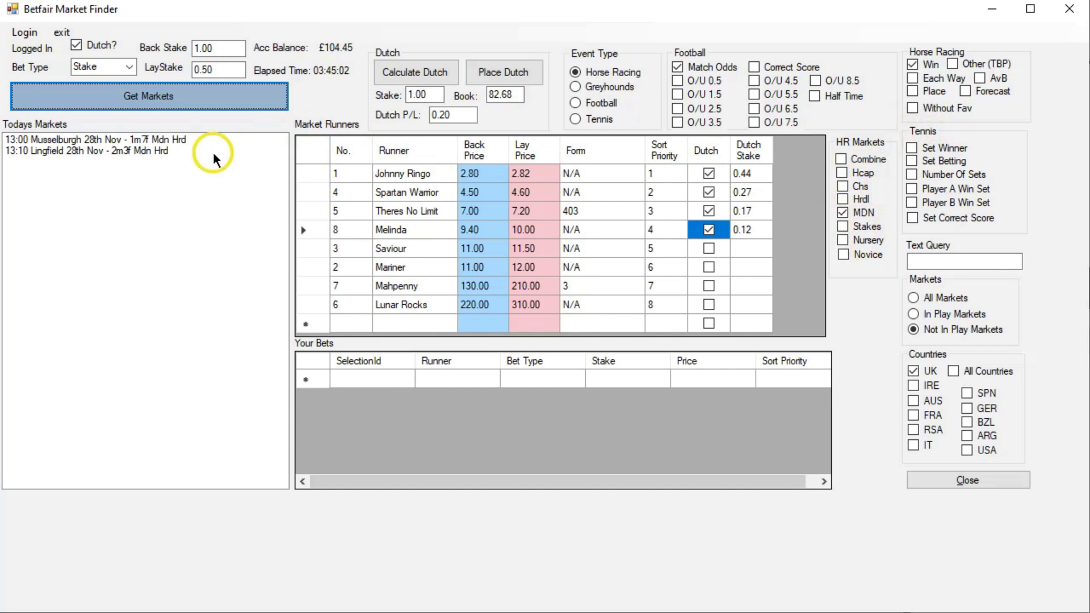
Step: Retrieve the UK markets with the Hrdl filter added to MDN, and enable Combine for the two race filters
click(840, 199)
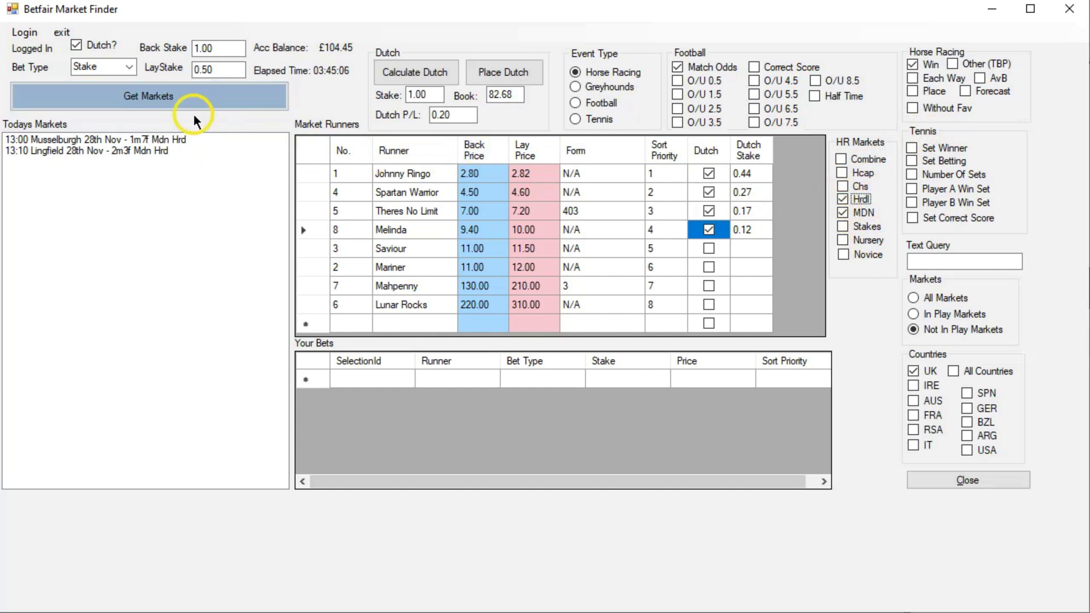
click(181, 100)
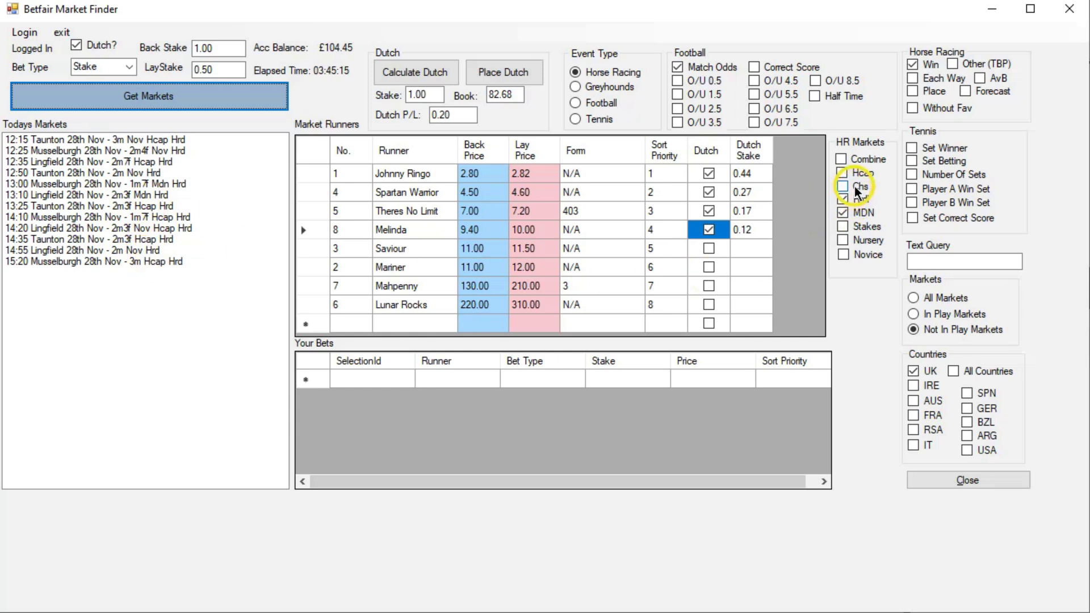
click(842, 160)
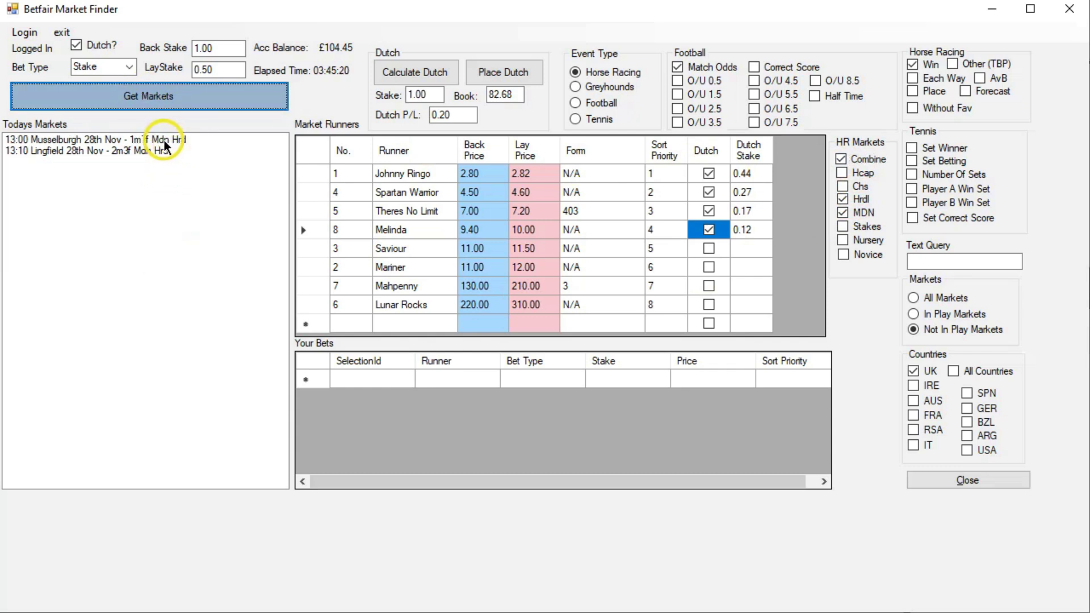
Step: Try to retrieve UK races that combine the Hcap and MDN filters, with Hrdl removed
click(838, 198)
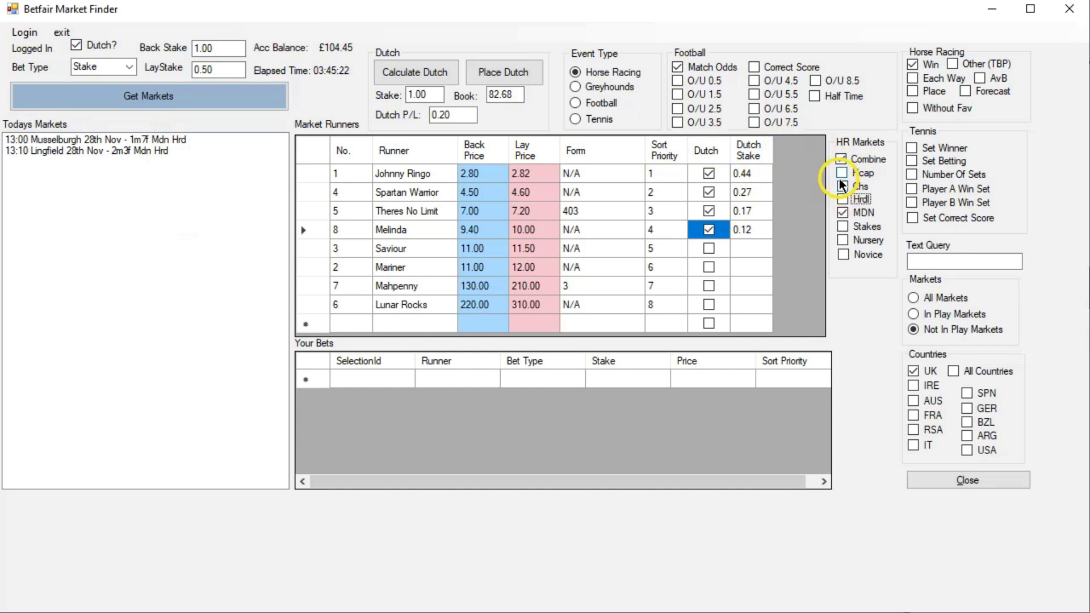
click(841, 173)
click(219, 107)
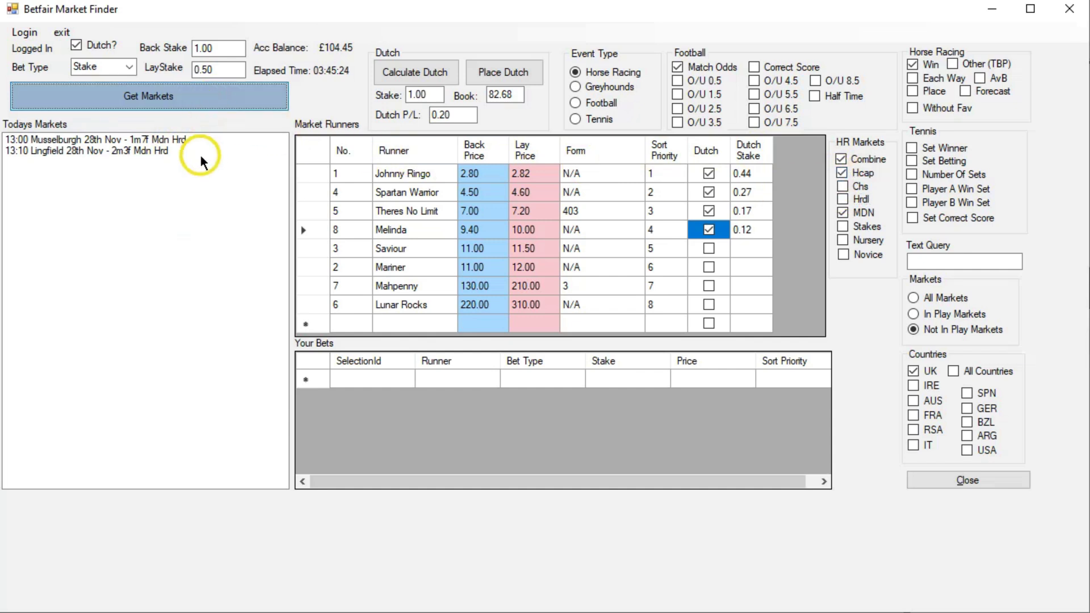
click(611, 345)
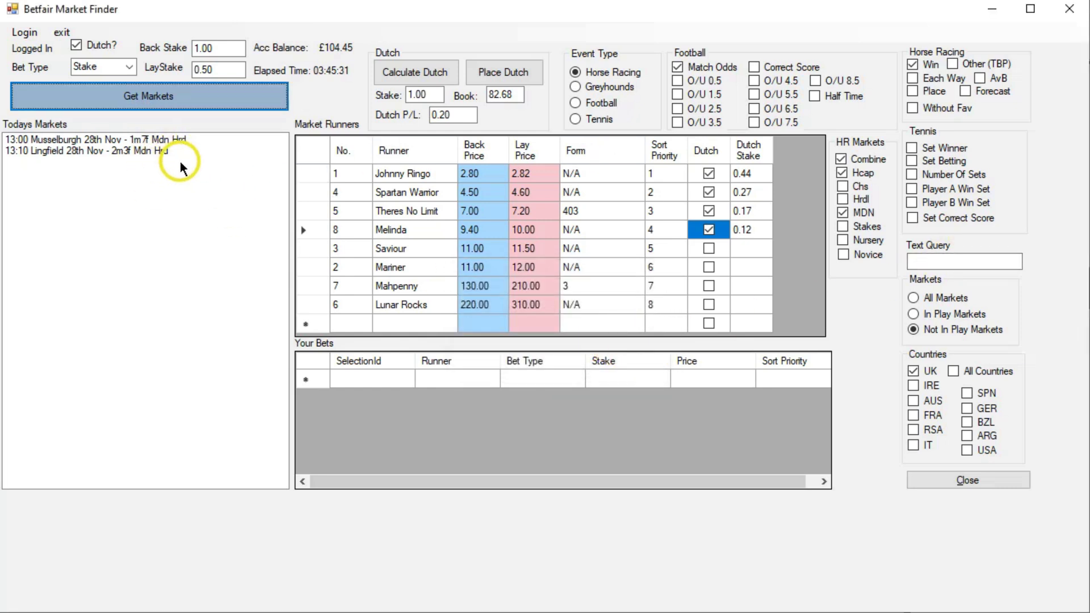
Step: Try to retrieve UK races that combine the Chs and MDN filters, replacing Hcap with Chs
click(840, 176)
click(841, 187)
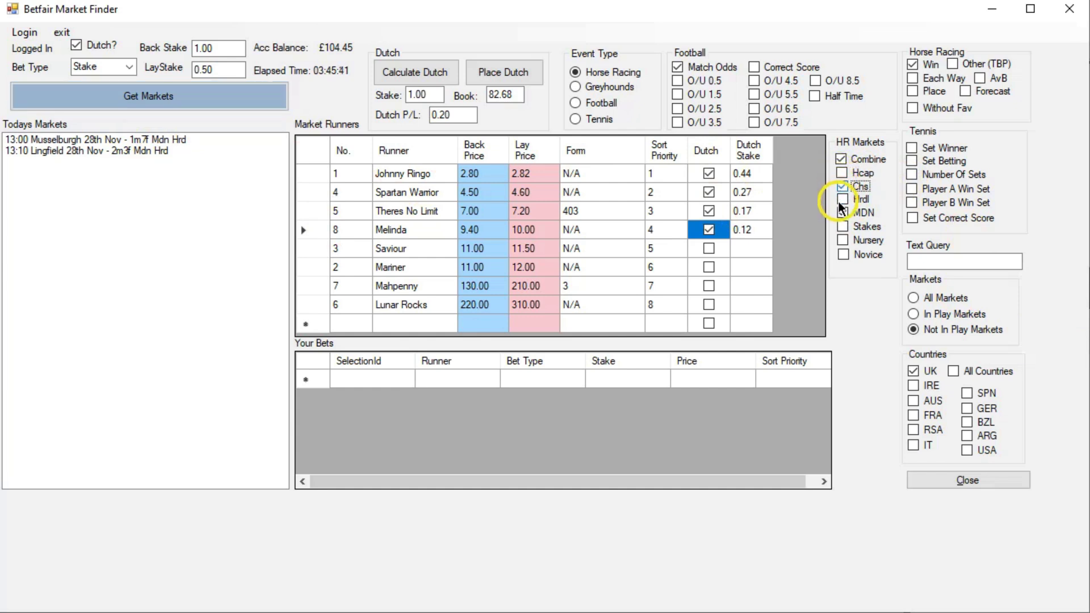
click(229, 98)
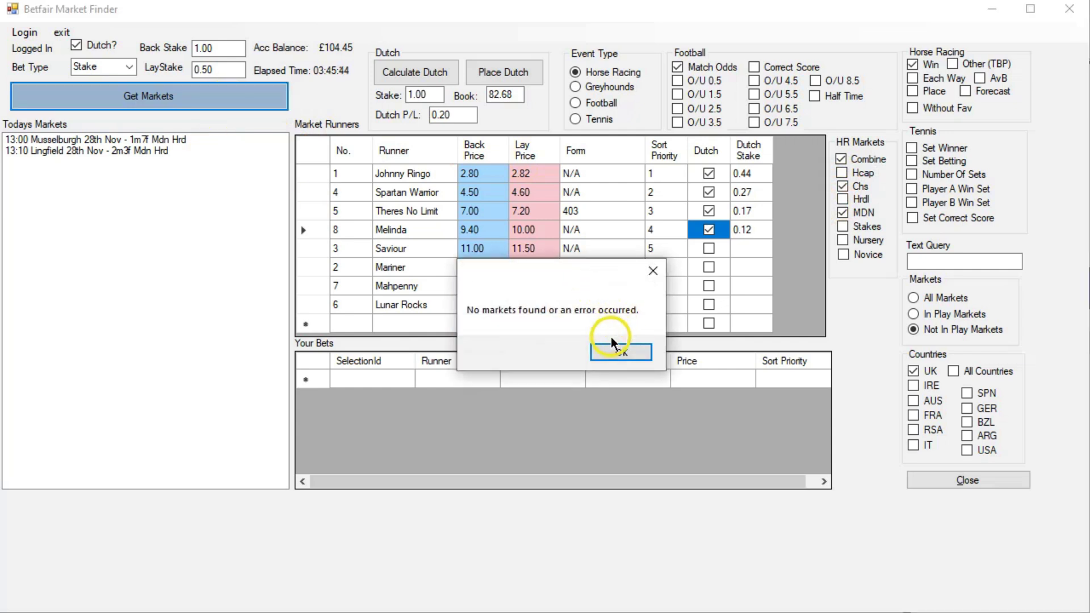
click(608, 343)
Step: Replace the Chs filter with Hrdl, keep MDN selected, and retrieve the combined UK race markets
click(842, 187)
click(839, 210)
click(840, 197)
click(843, 213)
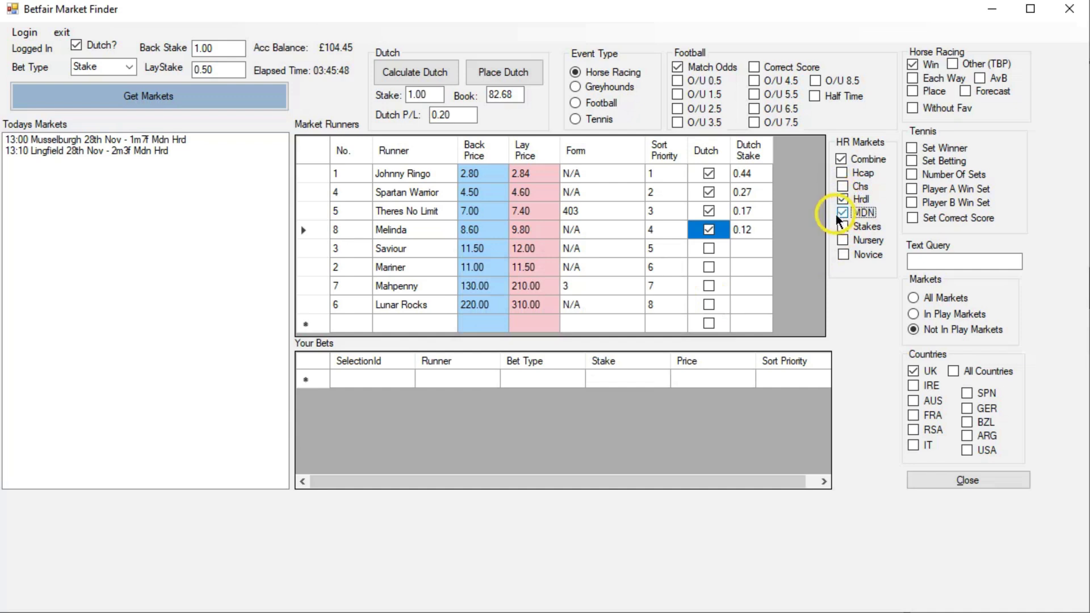
click(224, 104)
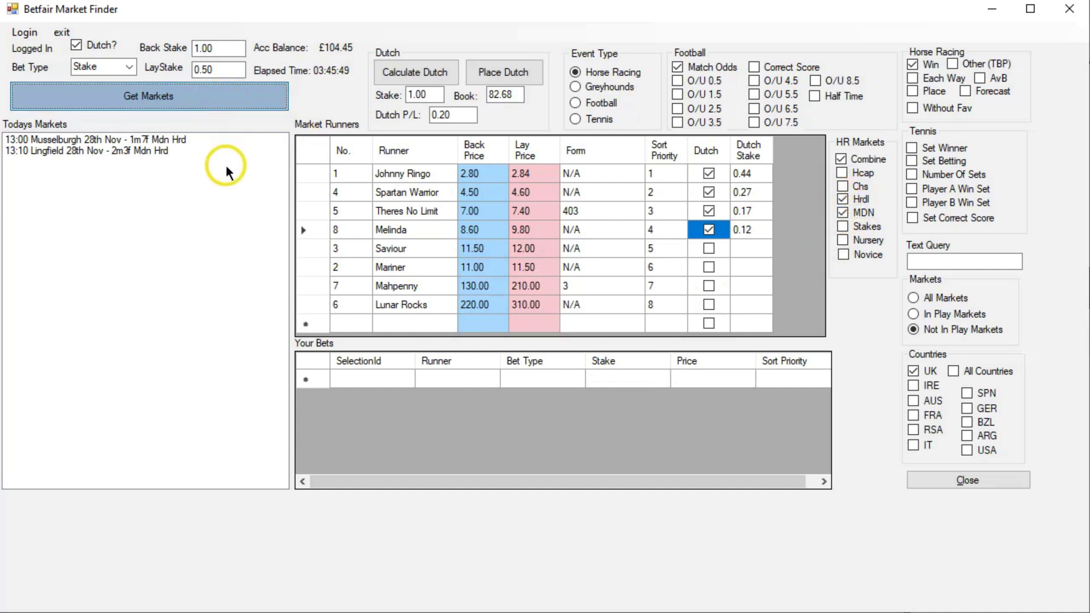
Step: Disable Combine, add the Stakes filter to Hrdl and MDN, and retrieve the UK race markets
click(842, 158)
click(843, 226)
click(214, 103)
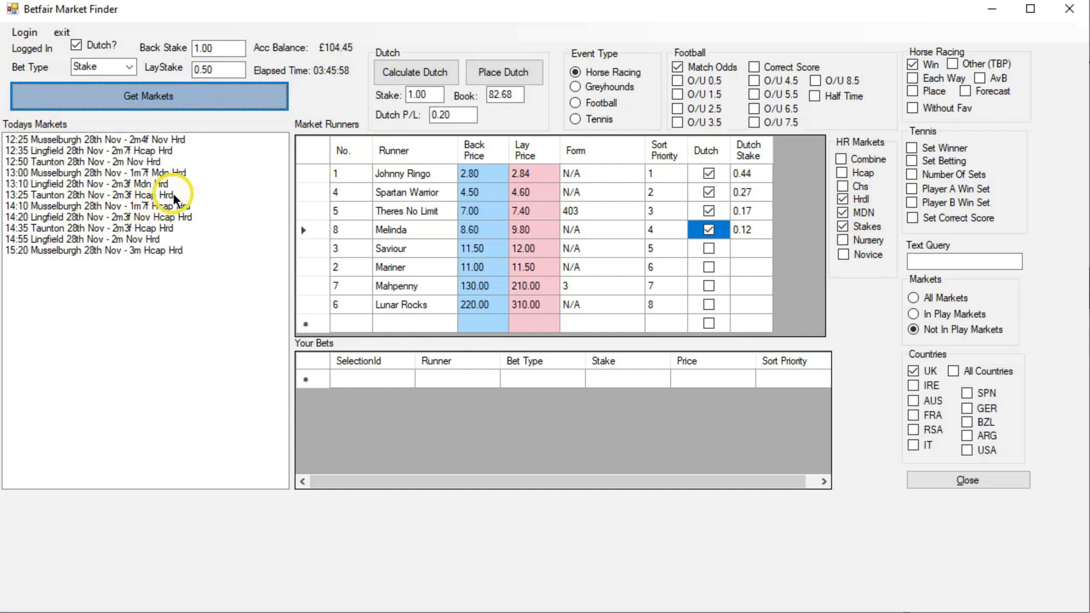
Step: Remove the Stakes and Hrdl filters and retrieve the UK markets for MDN races only
click(874, 216)
click(842, 224)
click(839, 196)
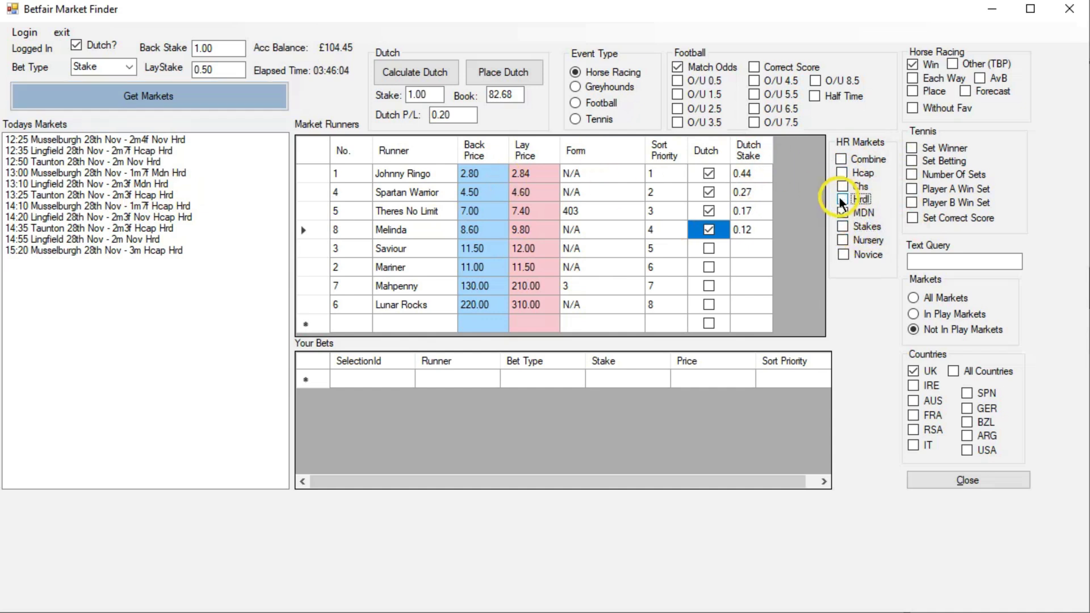
click(255, 102)
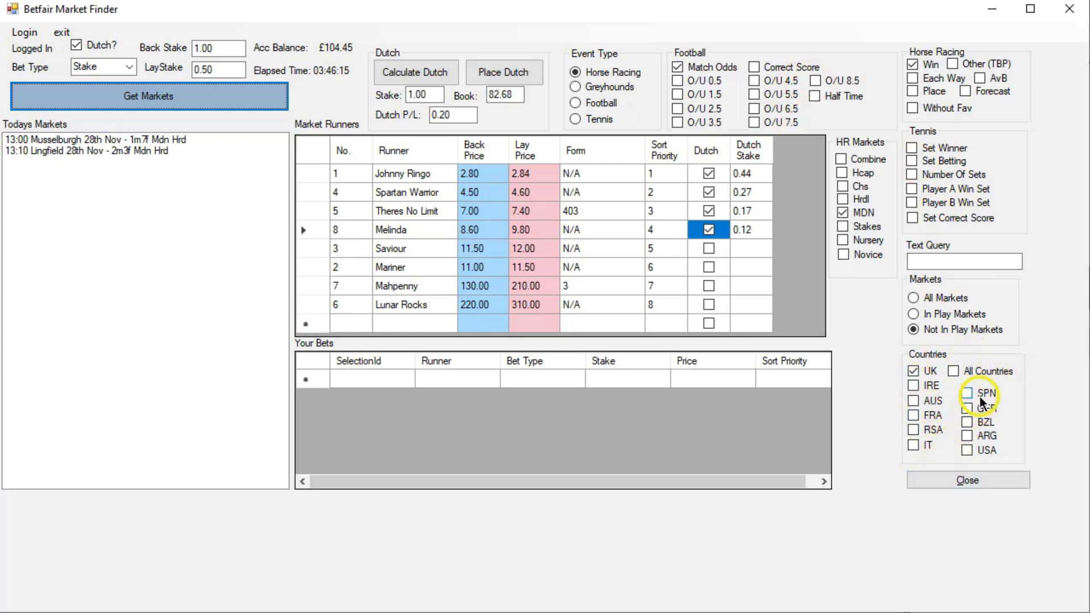
Step: Switch the event type to Football and try to retrieve Match Odds markets for the UK only
click(954, 373)
click(955, 373)
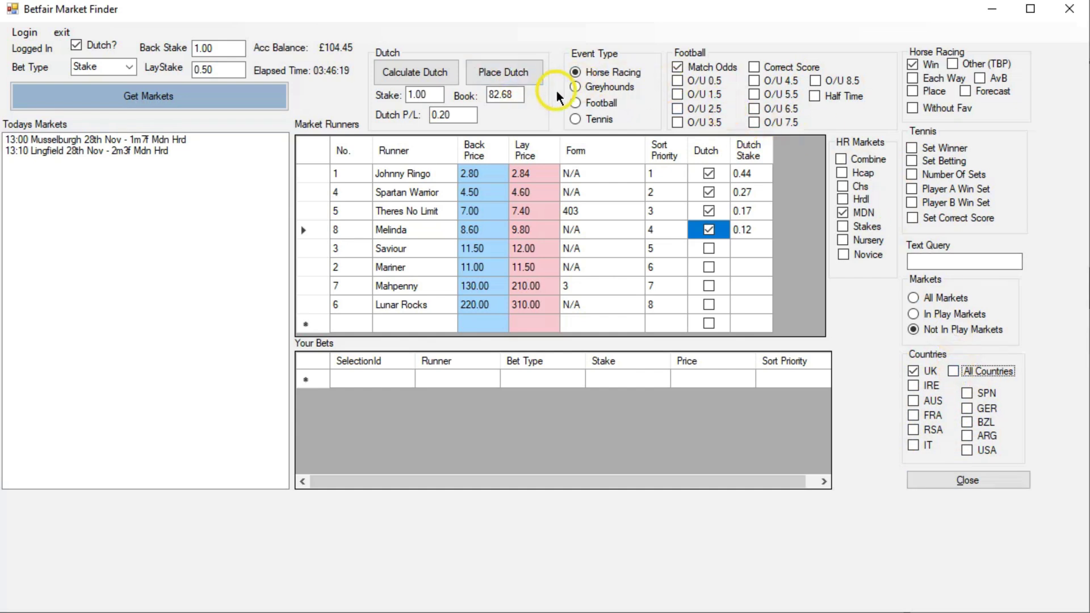
click(580, 103)
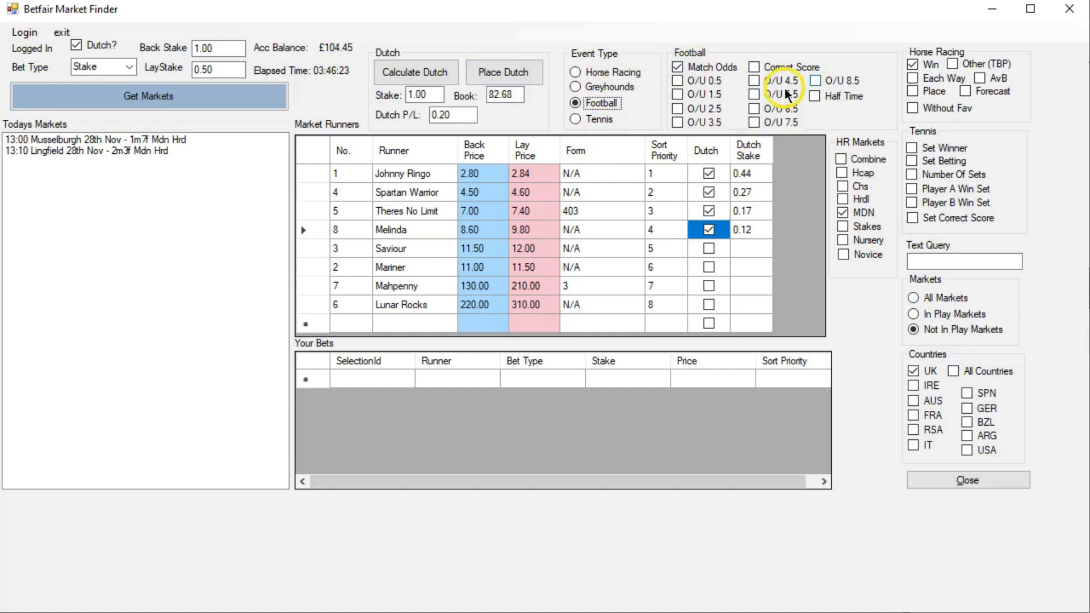
click(247, 97)
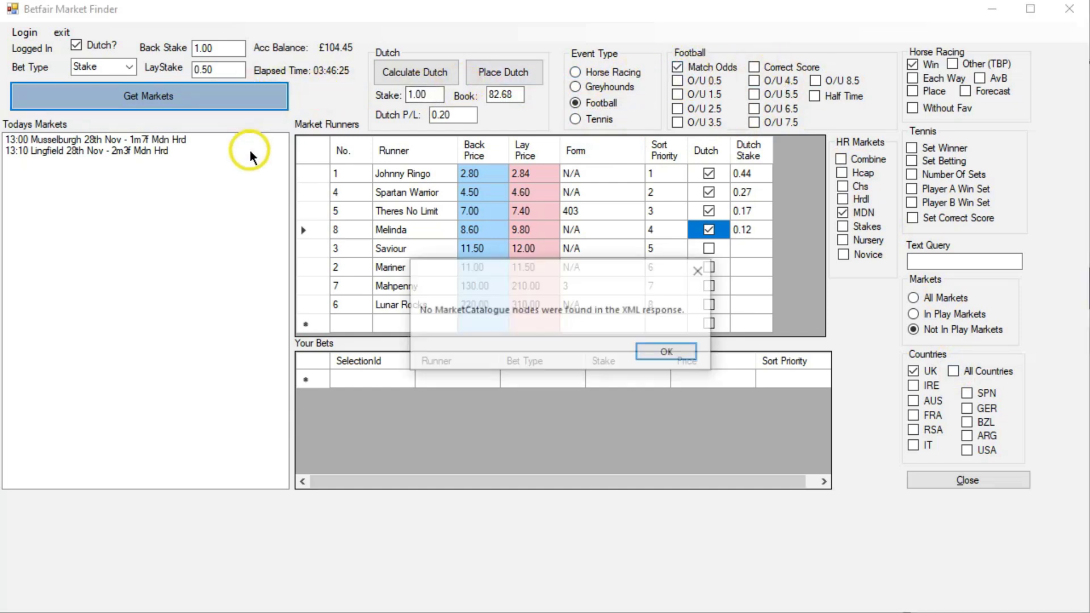
click(650, 351)
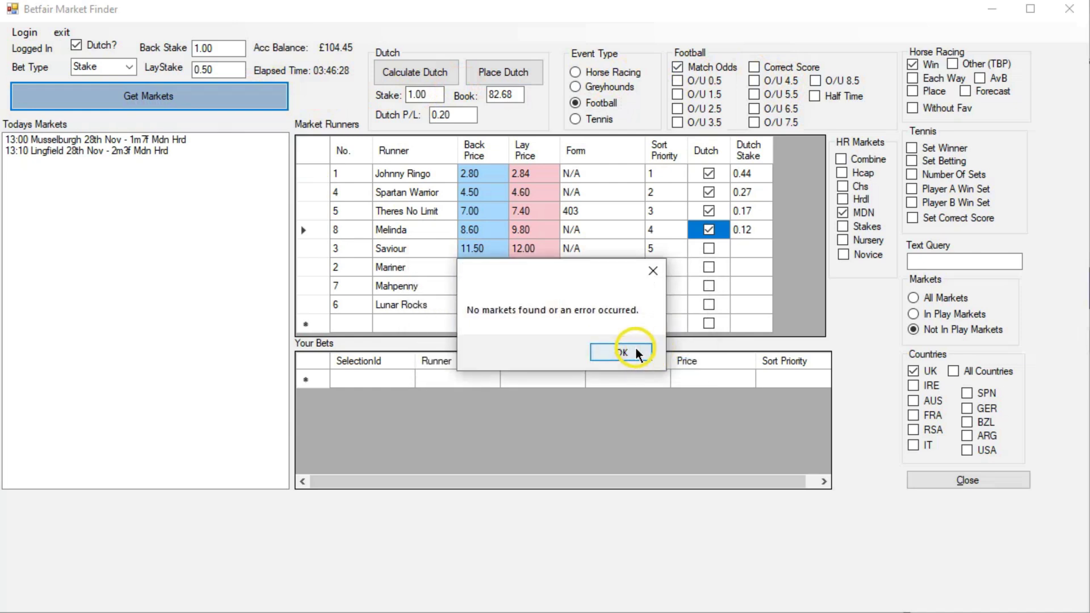
click(635, 347)
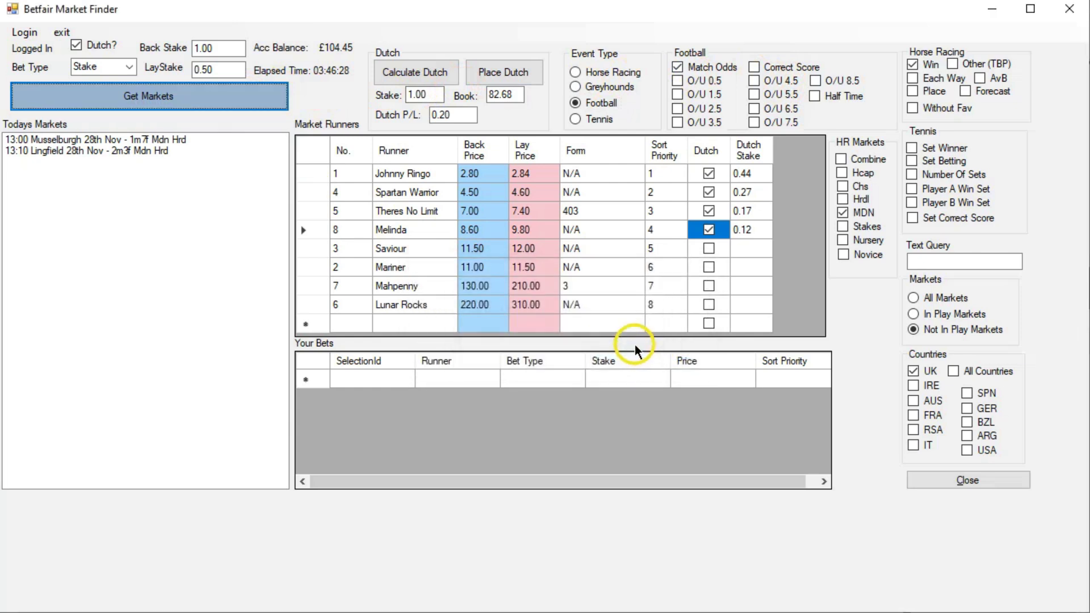
Step: Include All Countries in the country filter and retrieve the football Match Odds markets
click(954, 370)
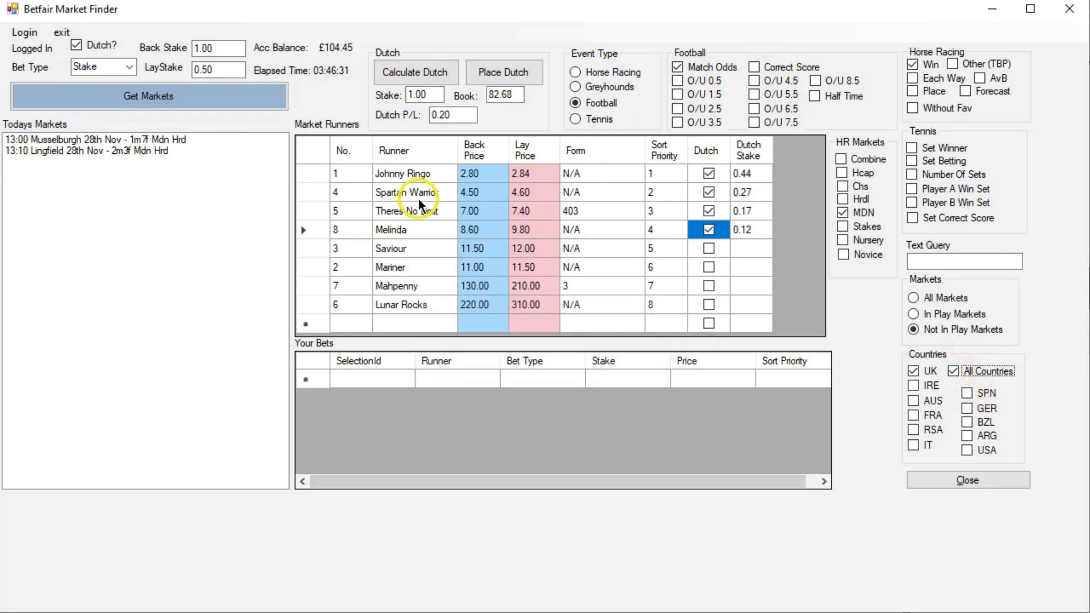
click(175, 97)
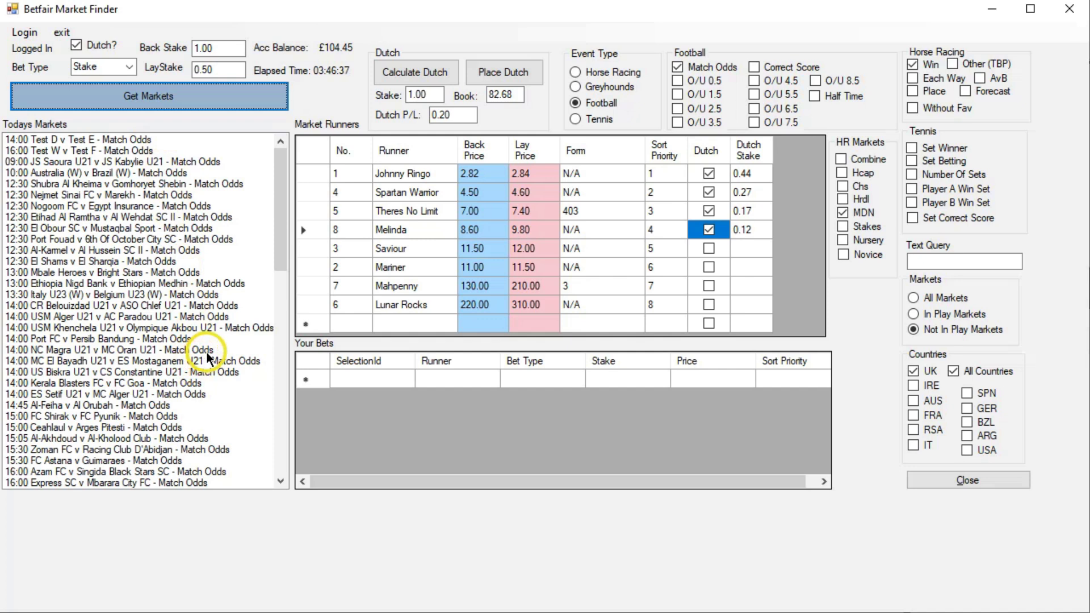
Step: Set the text query to "Sweeden" and retrieve the matching football Match Odds markets that are not in play
drag(281, 237, 280, 298)
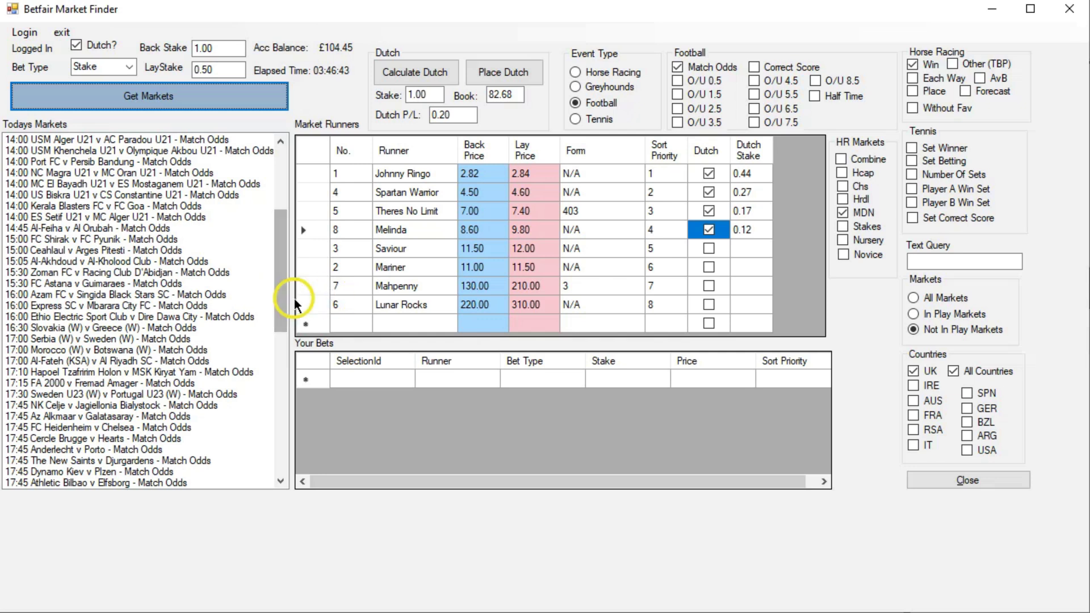
click(994, 256)
text(Sweeden)
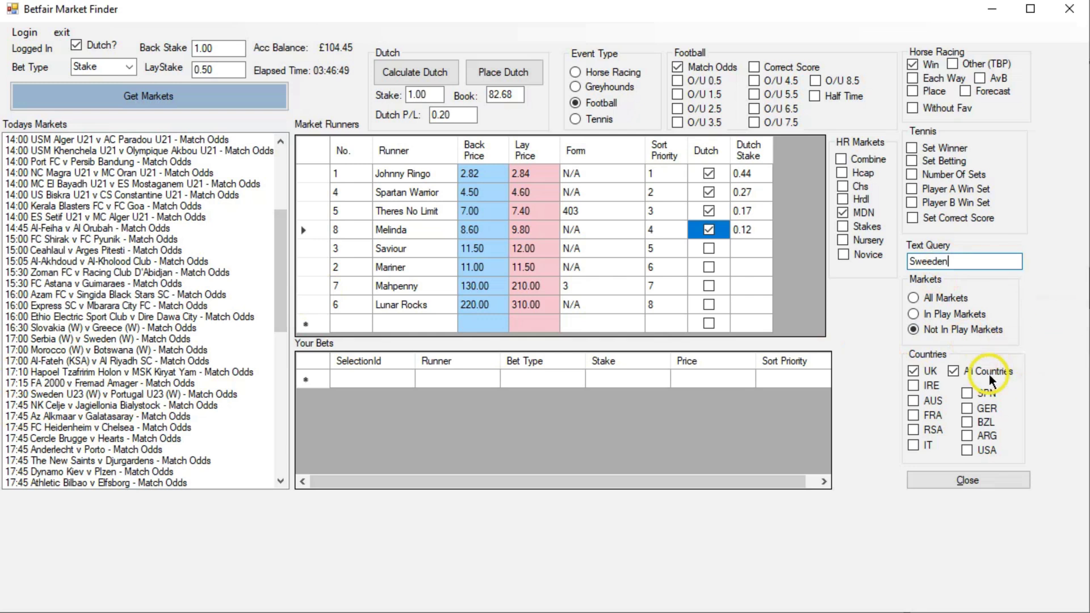
click(153, 95)
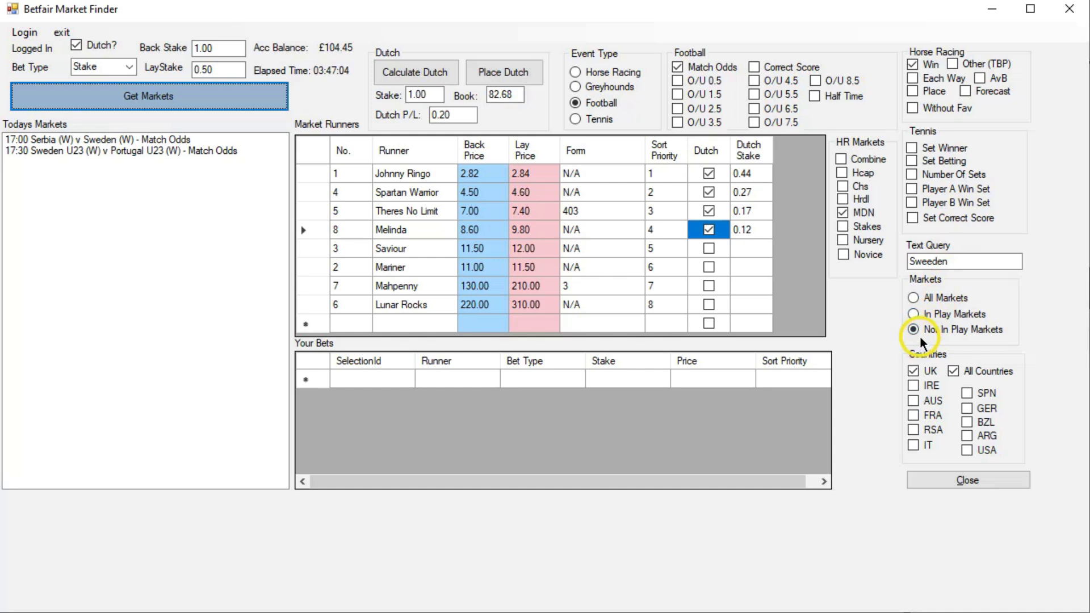
Step: Limit the search to In Play Markets and try to retrieve Match Odds markets for the "Sweeden" query
click(913, 314)
click(250, 106)
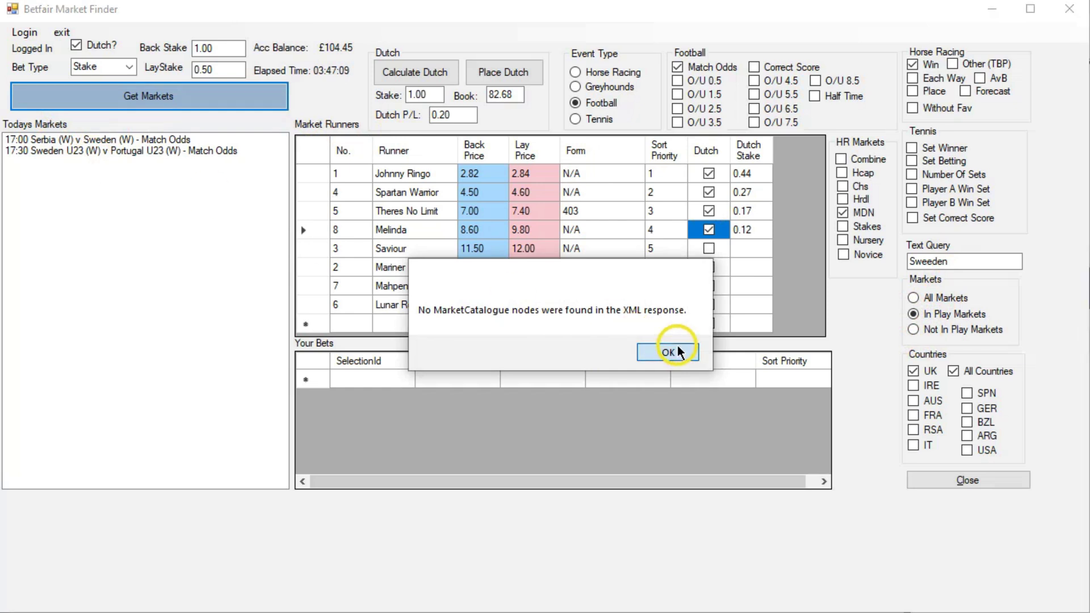
click(676, 351)
click(628, 352)
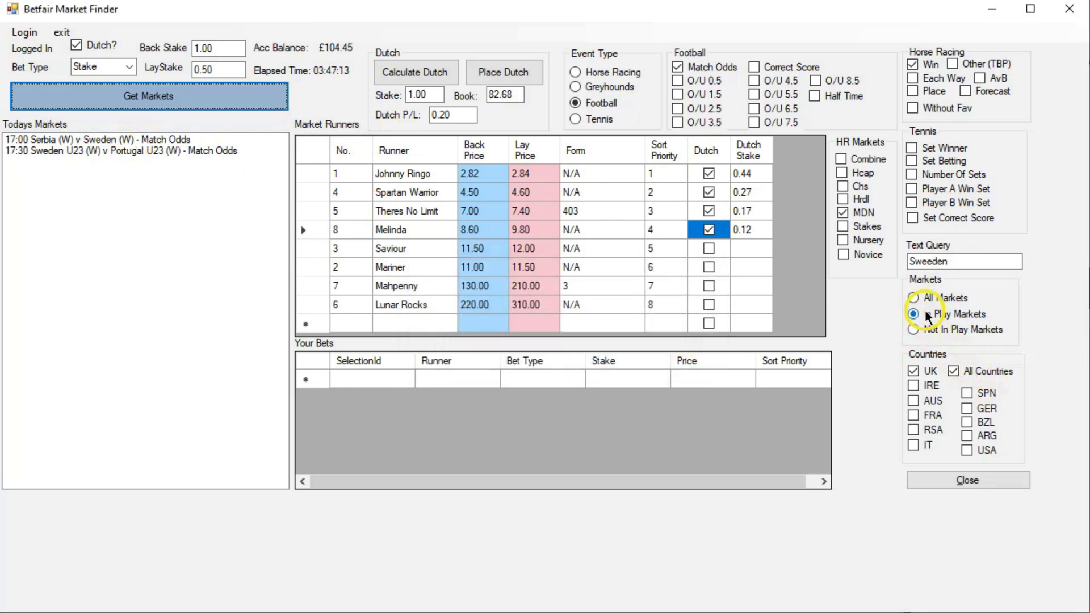
Step: Choose All Markets, add Half Time to the football market types, and retrieve the markets for the "Sweeden" query
click(913, 329)
click(912, 297)
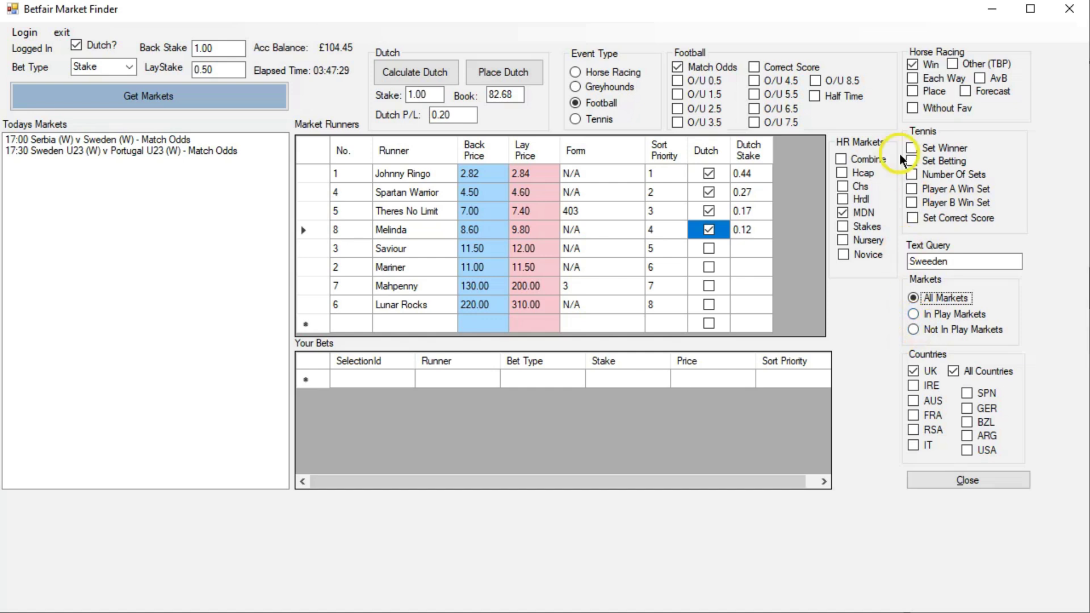
click(816, 96)
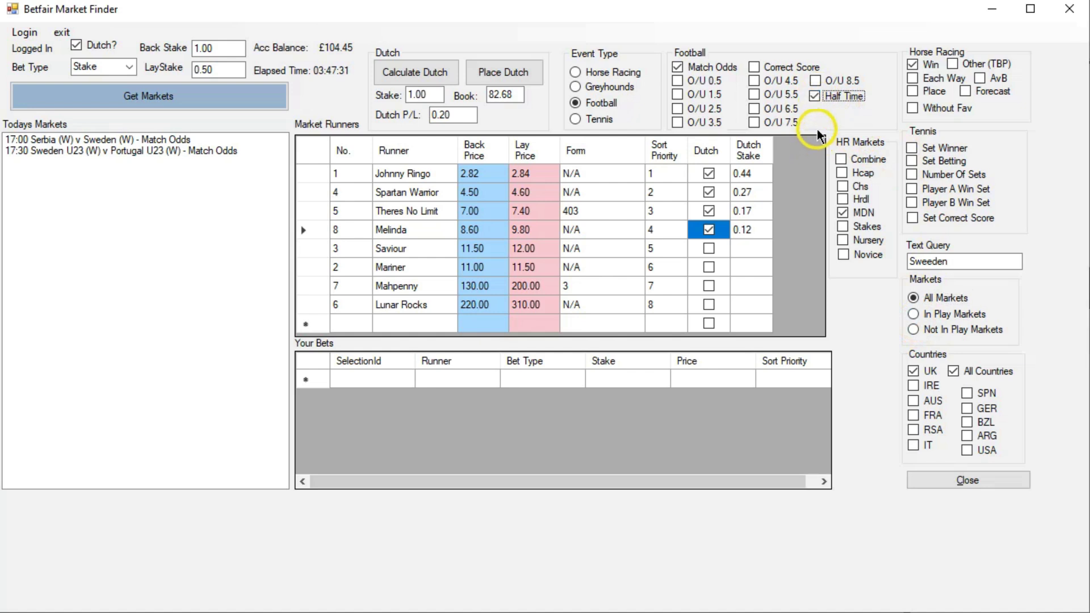
click(264, 101)
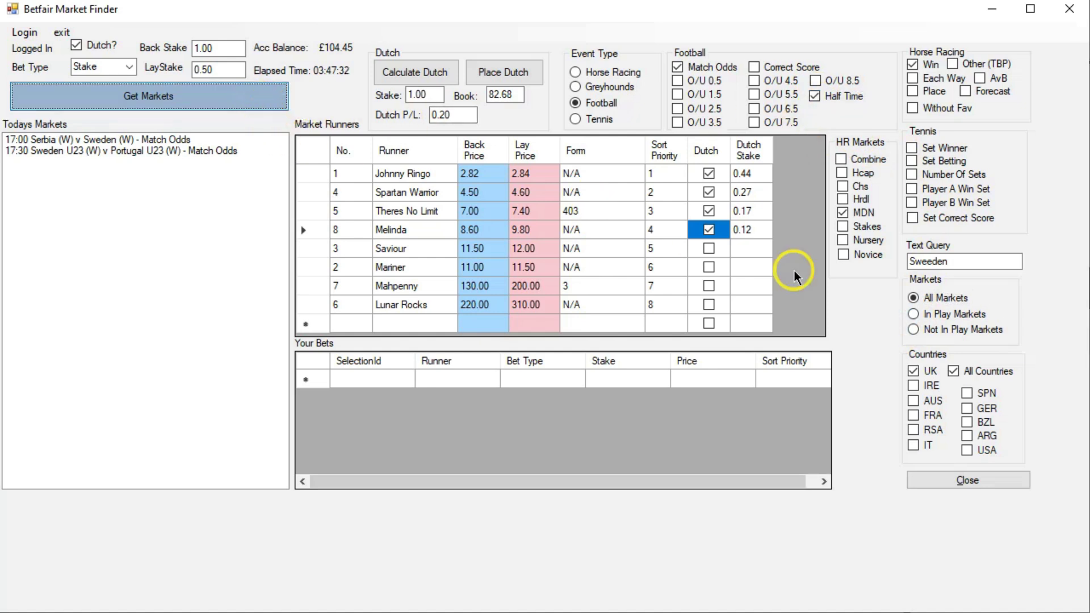
Step: Switch to In Play Markets and try to retrieve Match Odds and Half Time markets for the "Sweeden" query
click(913, 315)
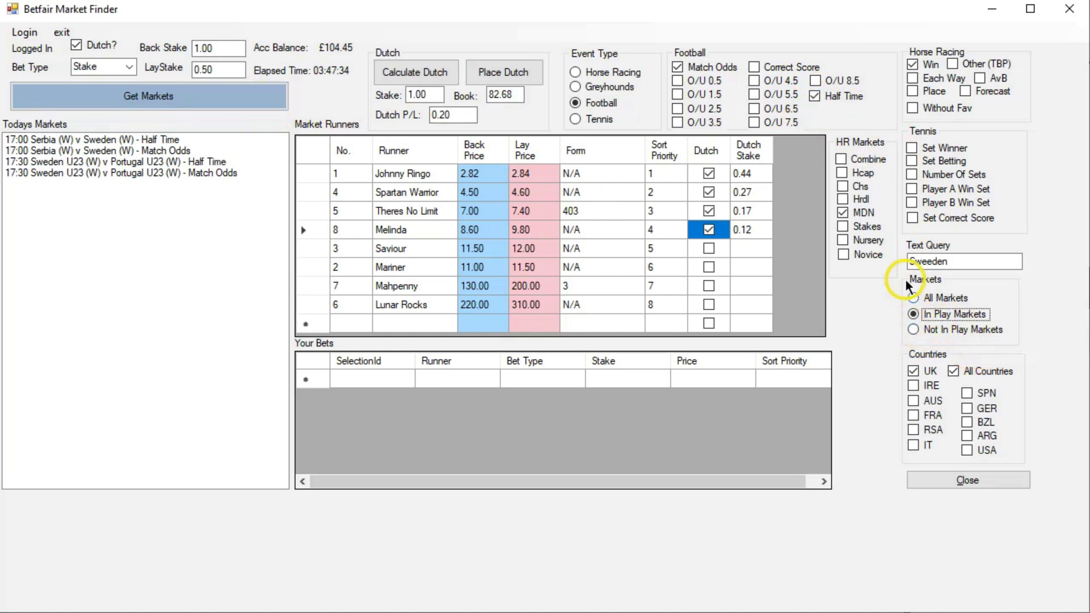
click(196, 97)
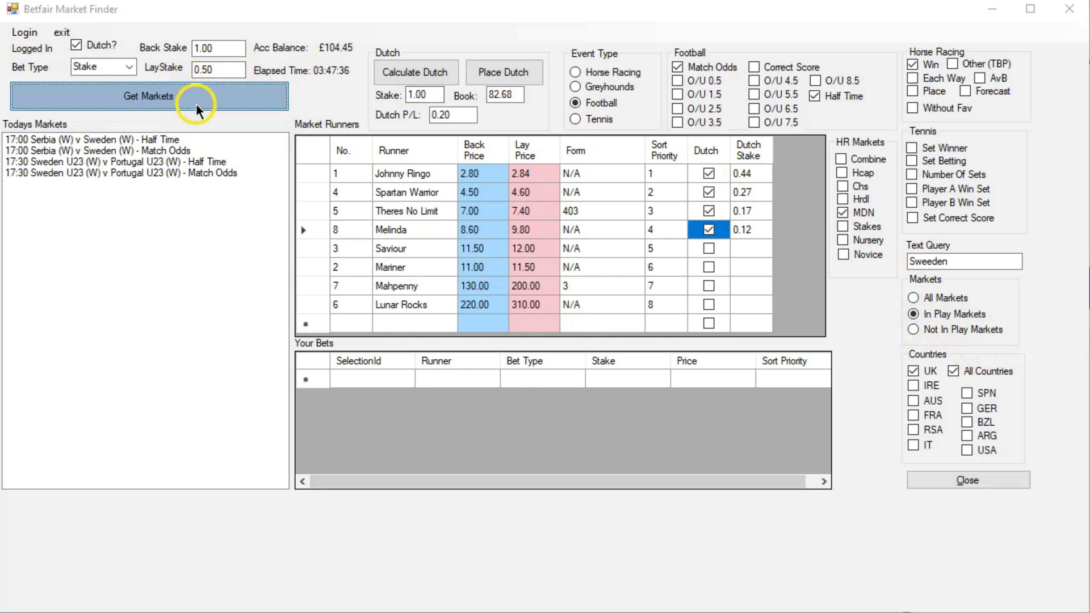
click(664, 359)
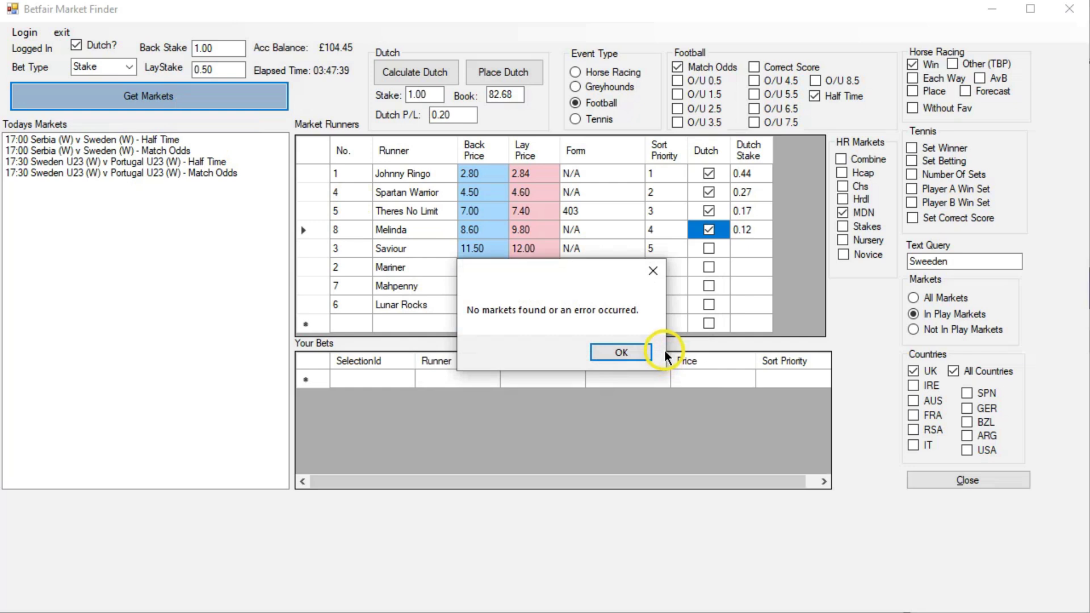
click(635, 345)
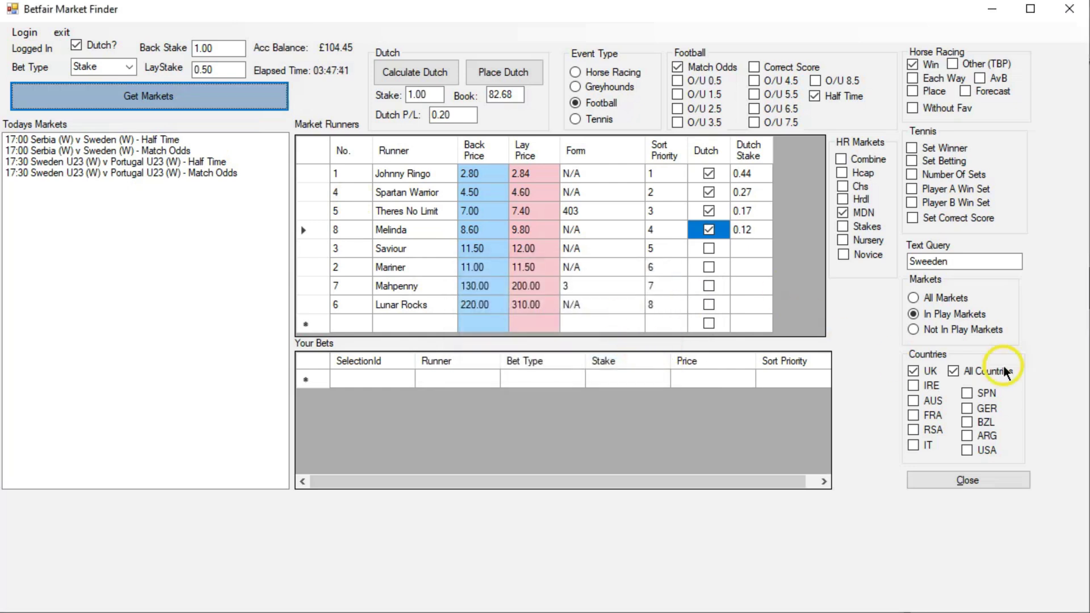
Step: Clear the text query and retrieve all in-play football Match Odds and Half Time markets
double_click(966, 262)
key(BackSpace)
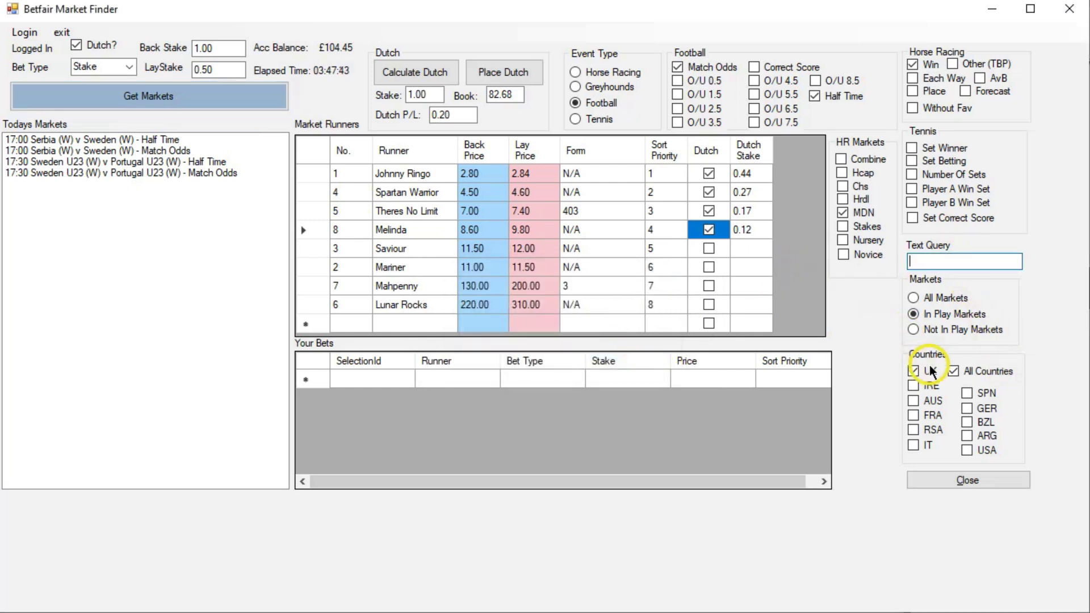
click(206, 105)
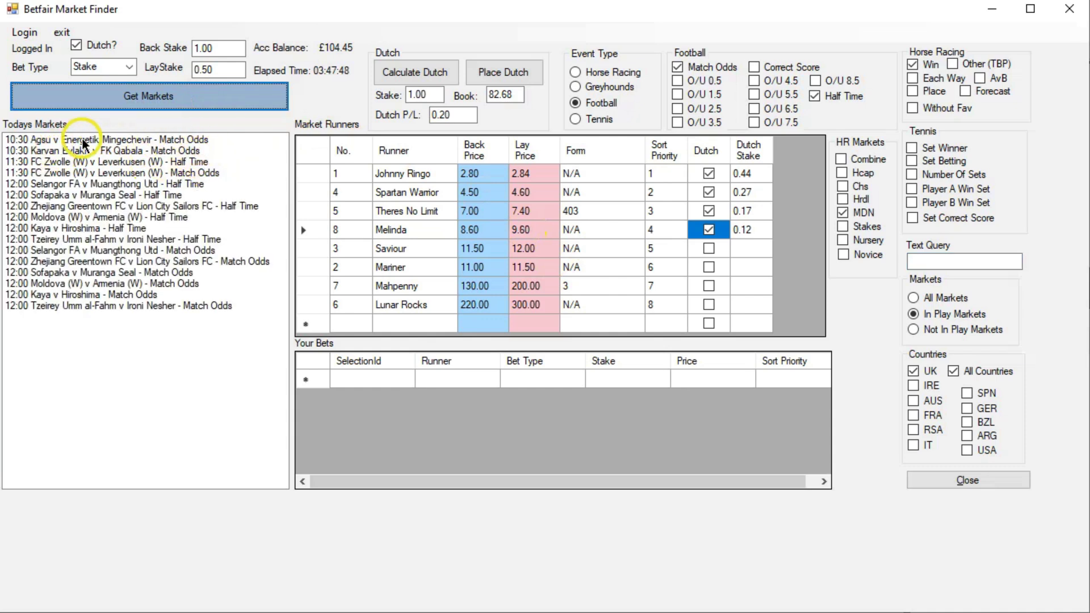
Step: View the prices for Agsu v Energetik Mingechevir Match Odds and for FC Zwolle (W) v Leverkusen (W) Half Time and Match Odds
click(189, 151)
click(194, 140)
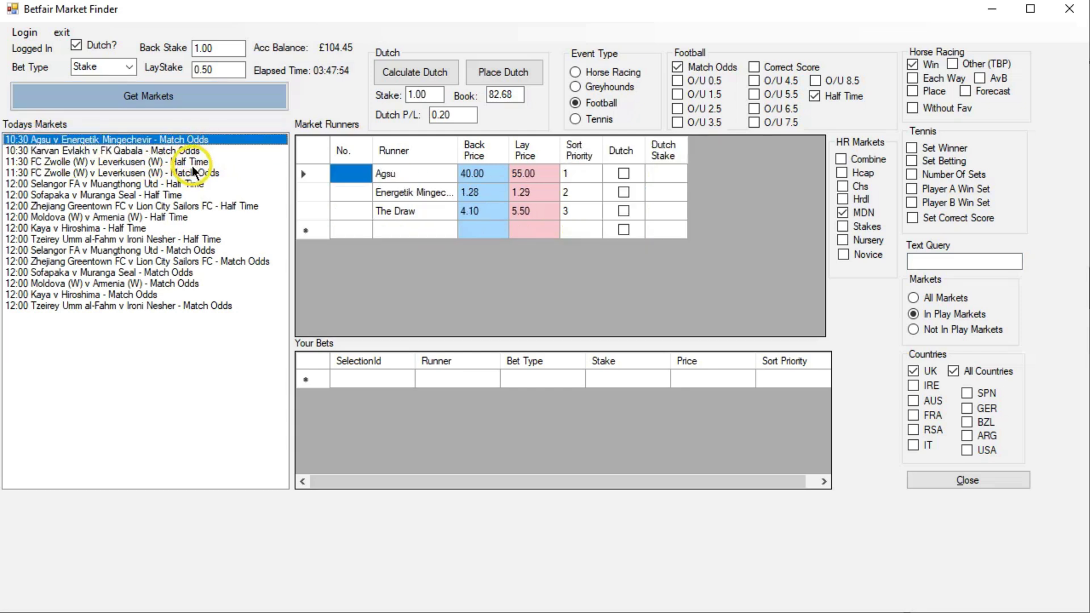
click(191, 165)
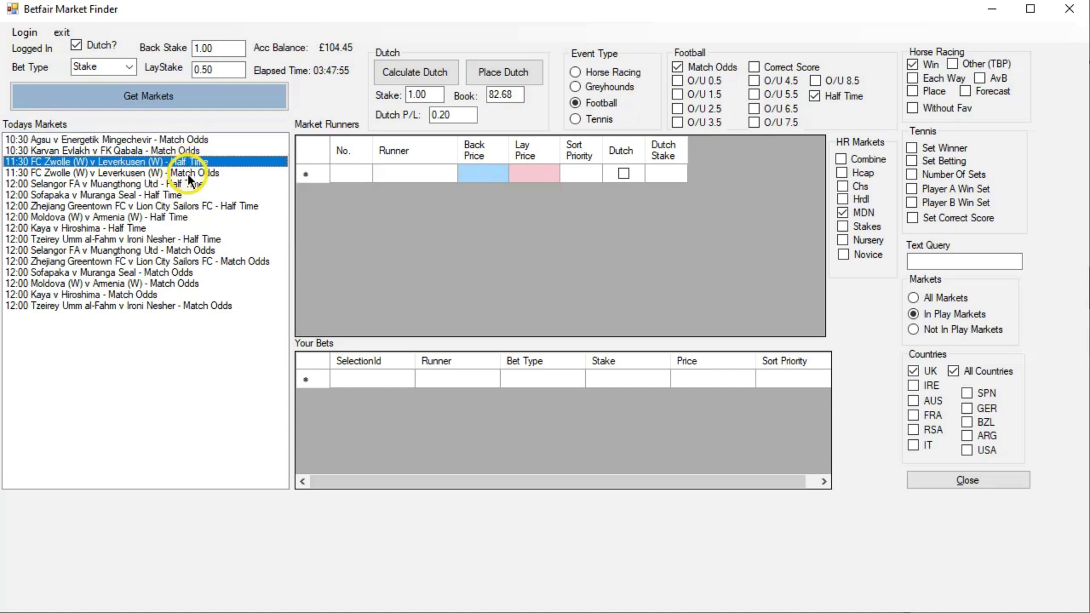
click(172, 173)
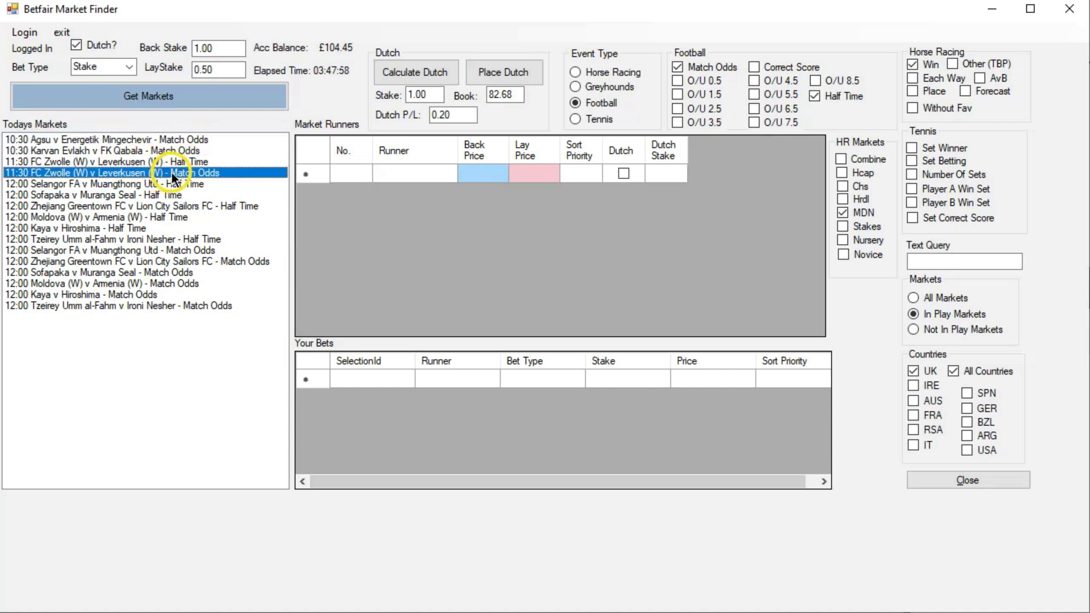
Step: Add Correct Score and remove Half Time, keeping Match Odds, and retrieve the in-play football markets
click(679, 68)
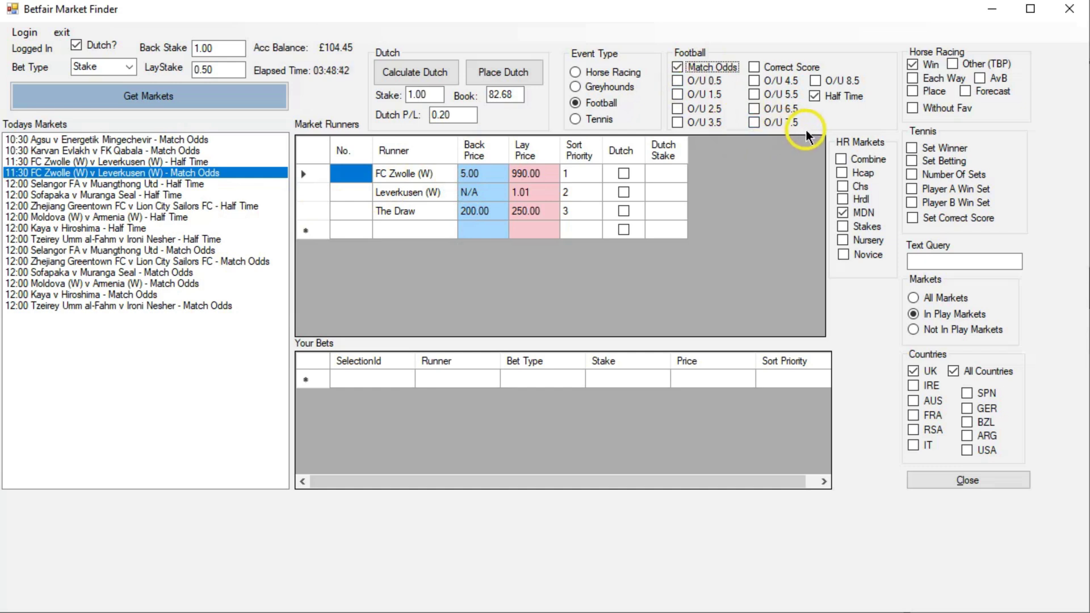
click(781, 69)
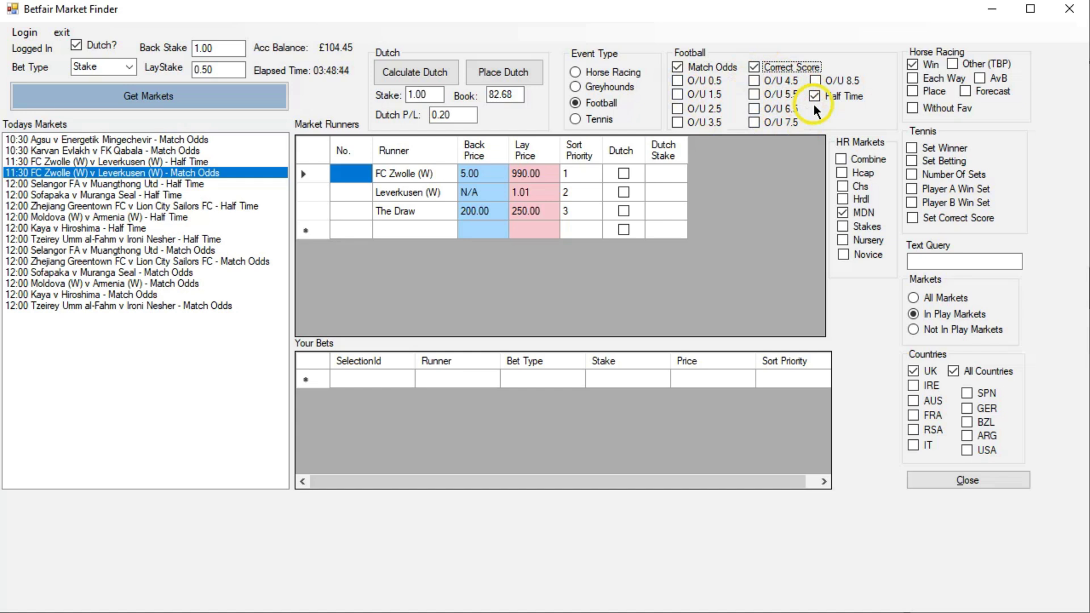
click(230, 89)
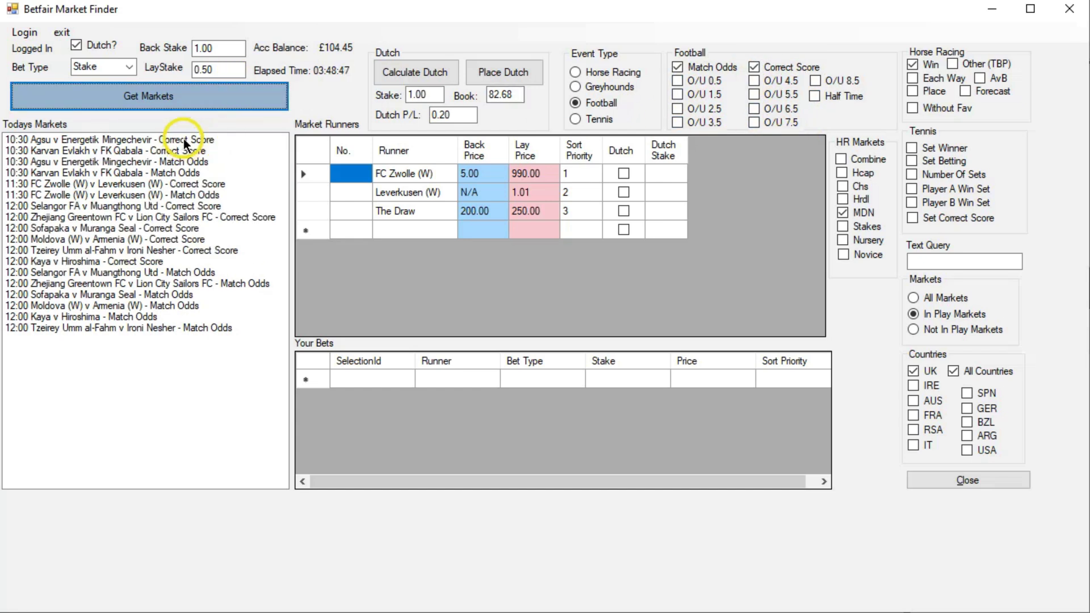
Step: Open the Agsu v Energetik Mingechevir Correct Score market and examine the back and lay prices of its scorelines
click(193, 140)
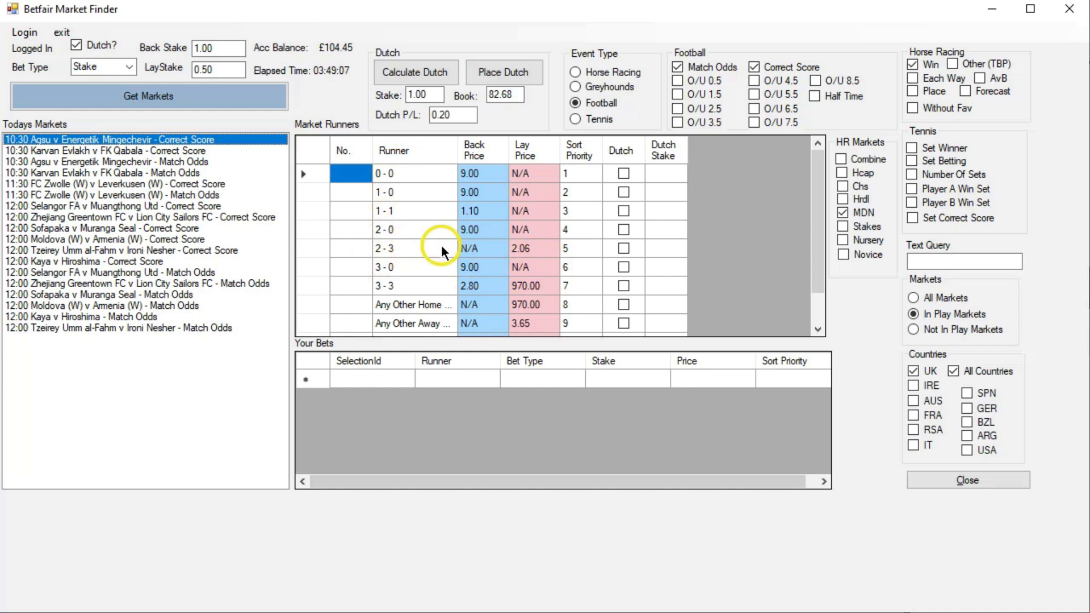
scroll(442, 246, down, 1)
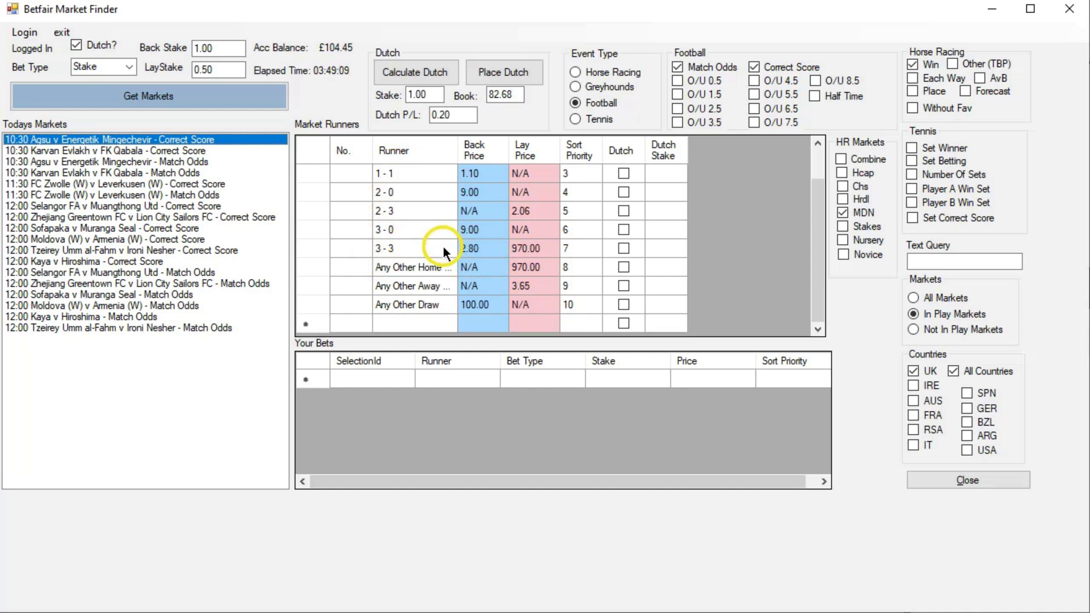
scroll(443, 246, up, 1)
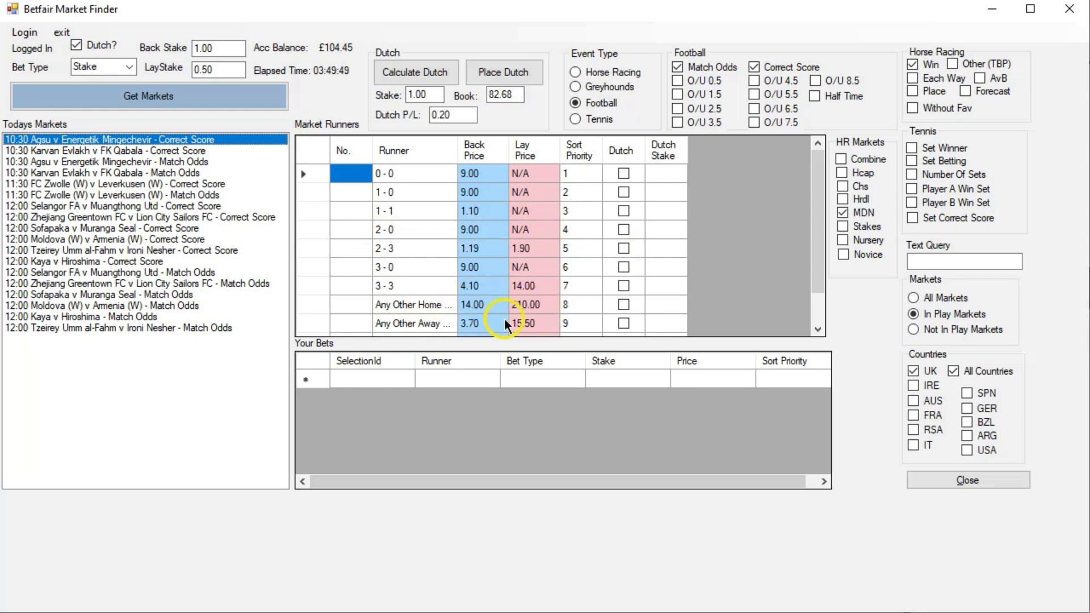
scroll(485, 309, down, 1)
Step: Retrieve in-play football markets for O/U 0.5 only and open the Zhejiang Greentown FC v Lion City Sailors FC market
click(678, 81)
click(679, 67)
click(754, 67)
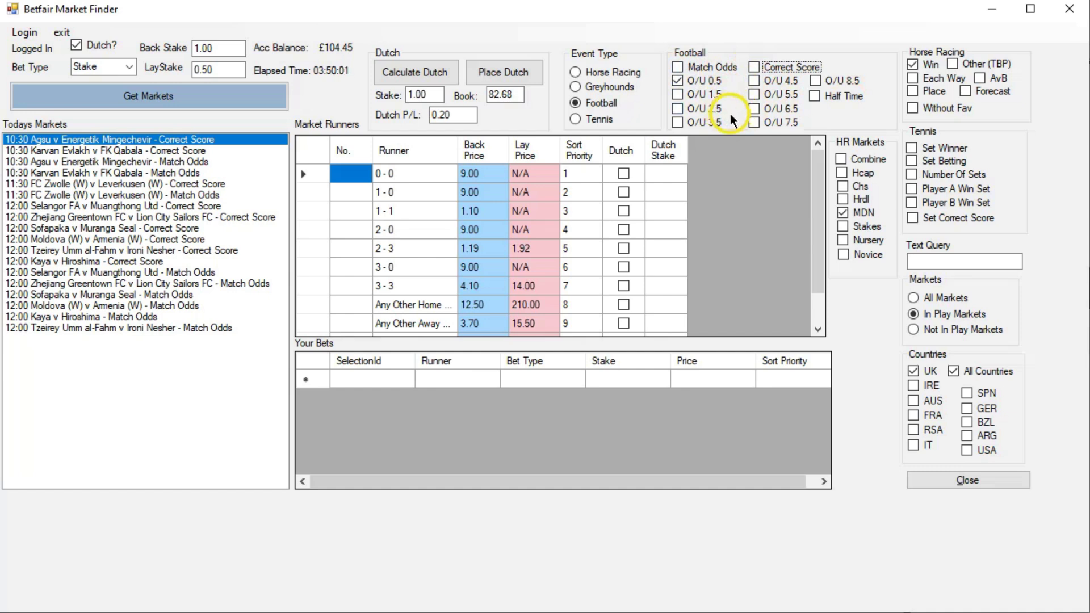
click(189, 100)
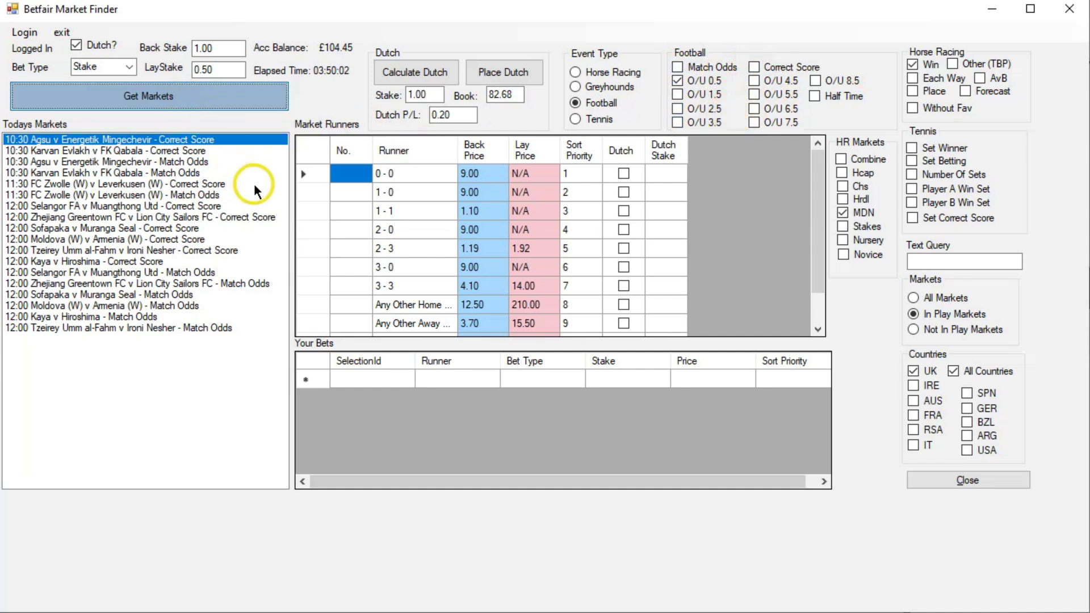
click(258, 139)
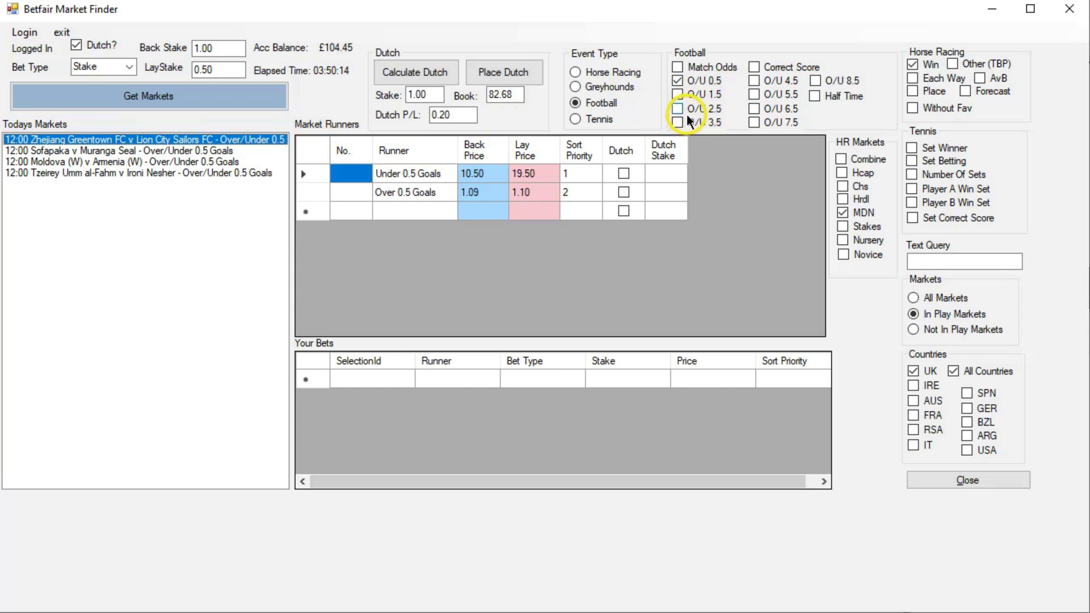
Step: Switch to Tennis with Match Odds instead of O/U 0.5, and retrieve the in-play and the not-in-play markets in turn
click(590, 121)
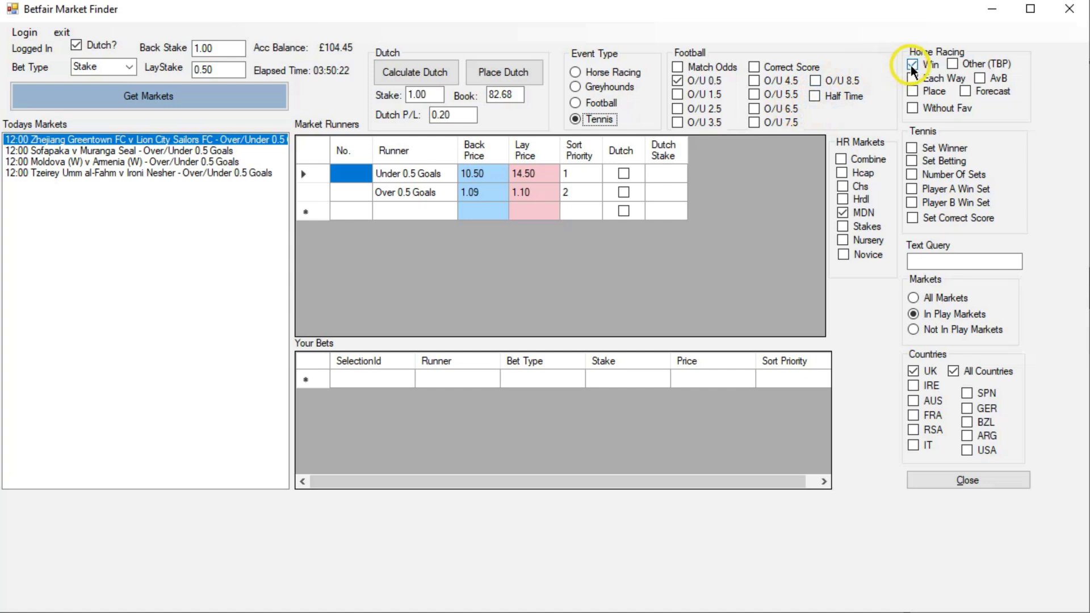
click(678, 67)
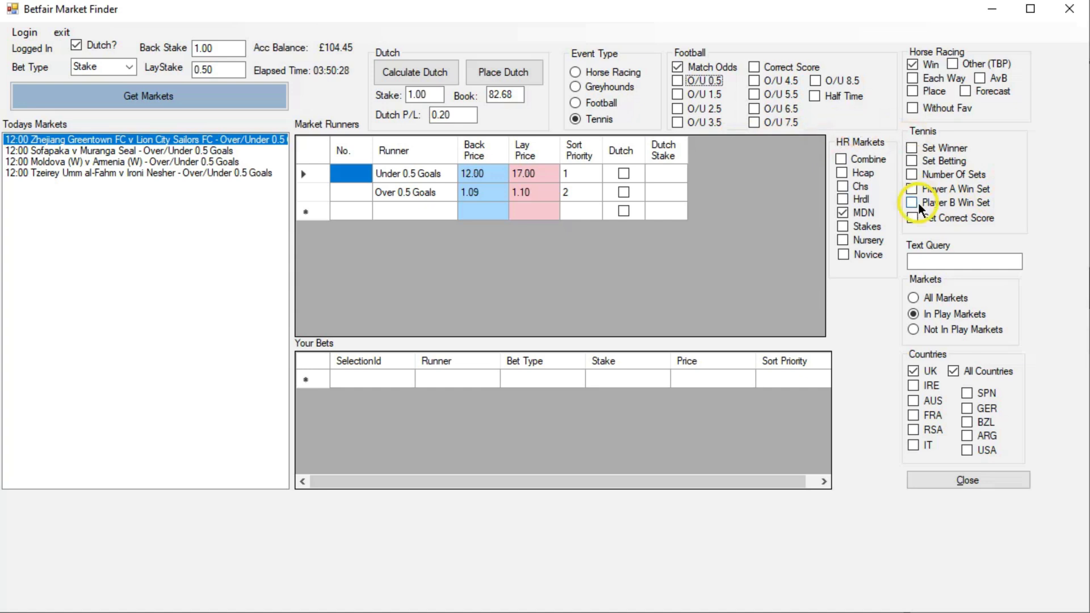
click(187, 91)
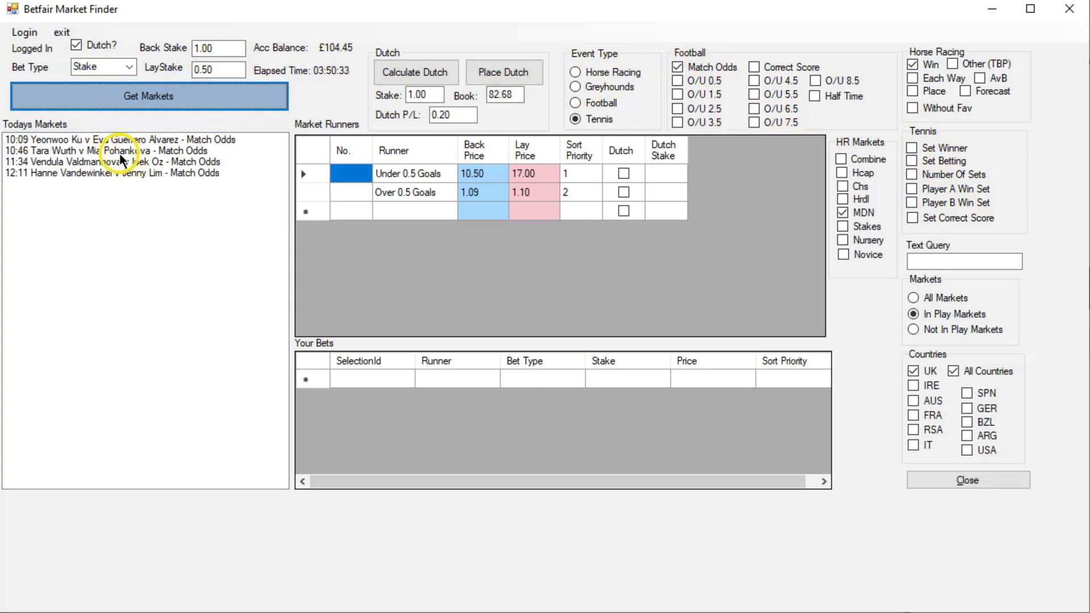
click(915, 330)
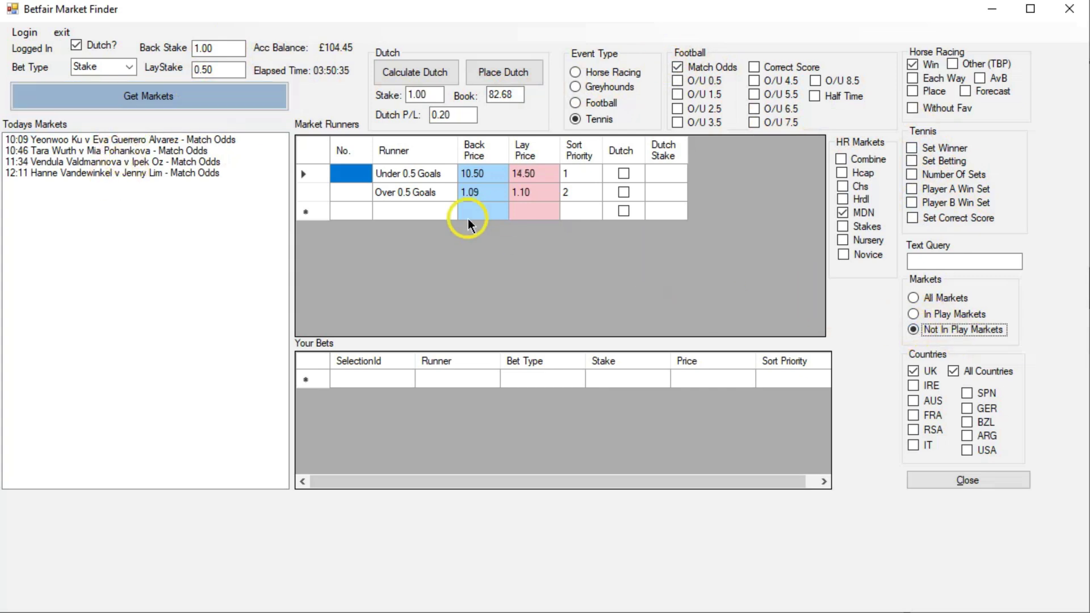
click(170, 97)
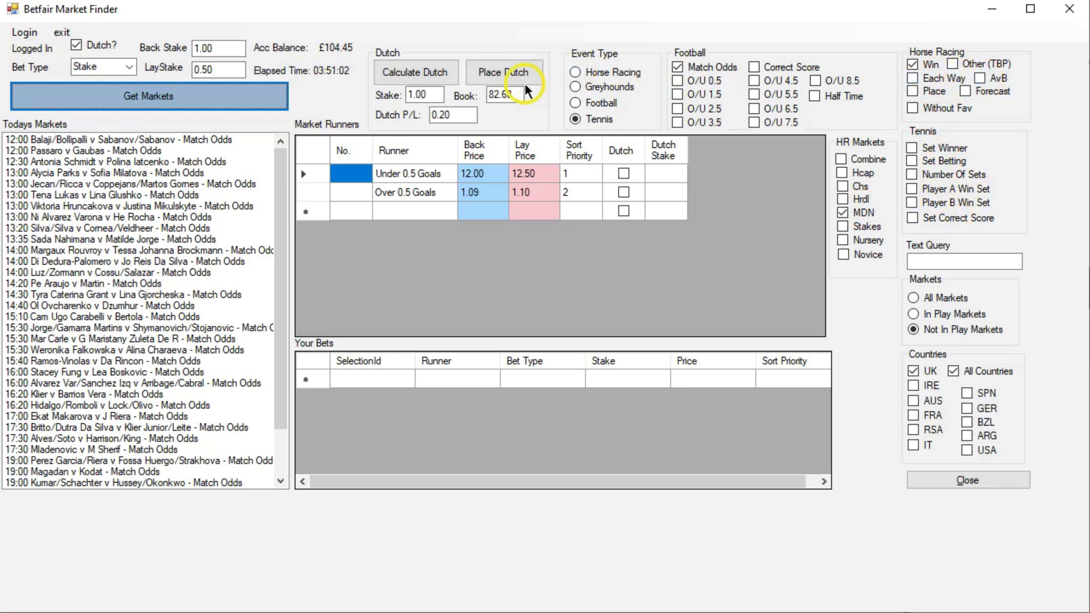
Step: Switch to Horse Racing, add AvB to the Win markets, and retrieve MDN markets for all countries and for the UK only
click(576, 72)
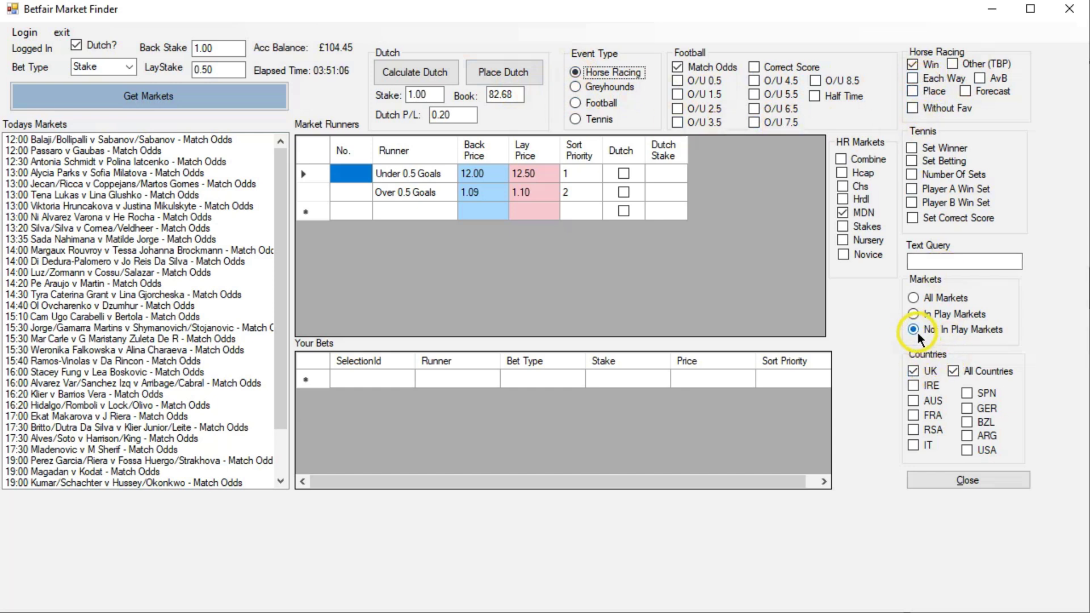
click(981, 80)
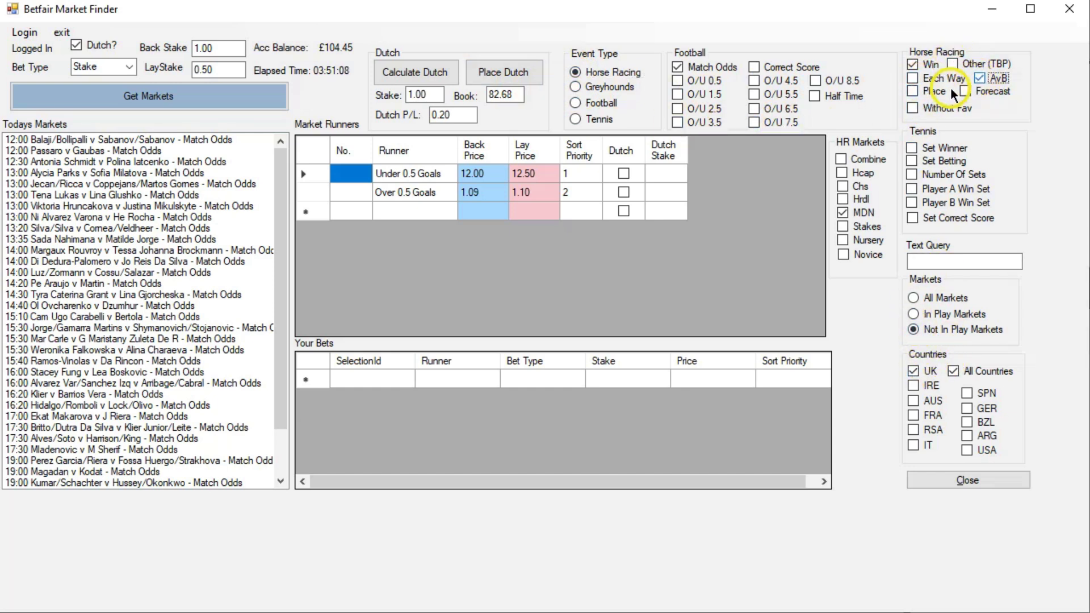
click(231, 101)
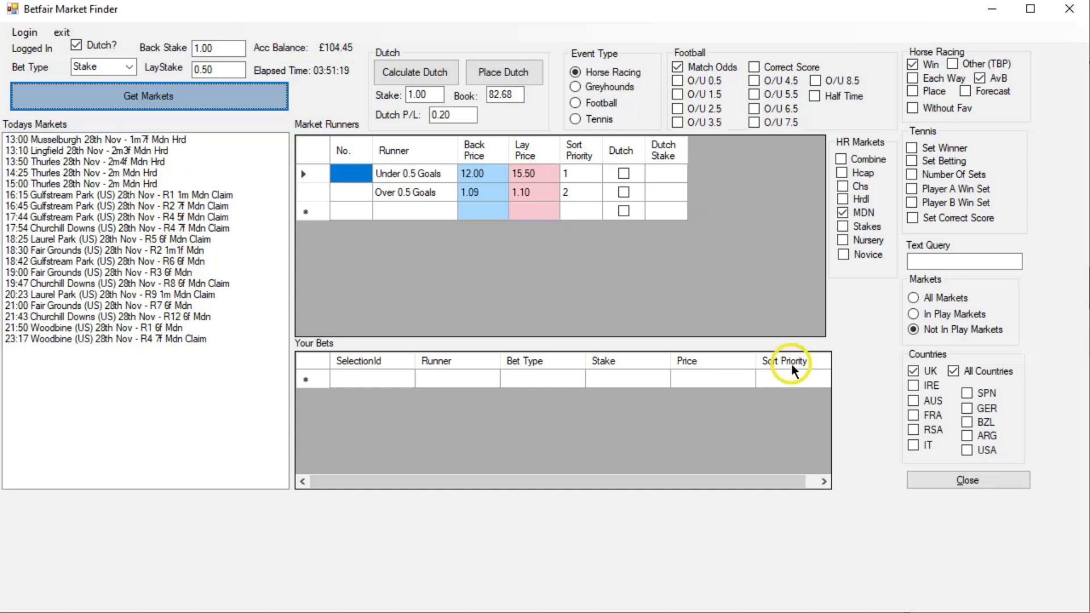
click(957, 370)
click(176, 98)
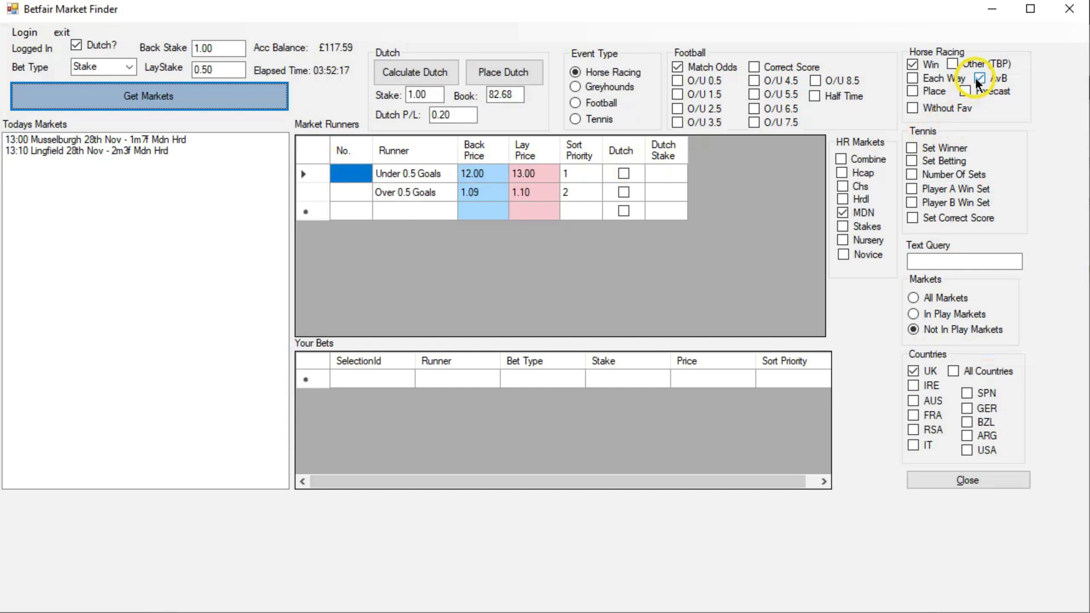
Step: Retrieve UK horse racing markets with the All Markets option, and try again with the MDN filter cleared
click(913, 298)
click(225, 107)
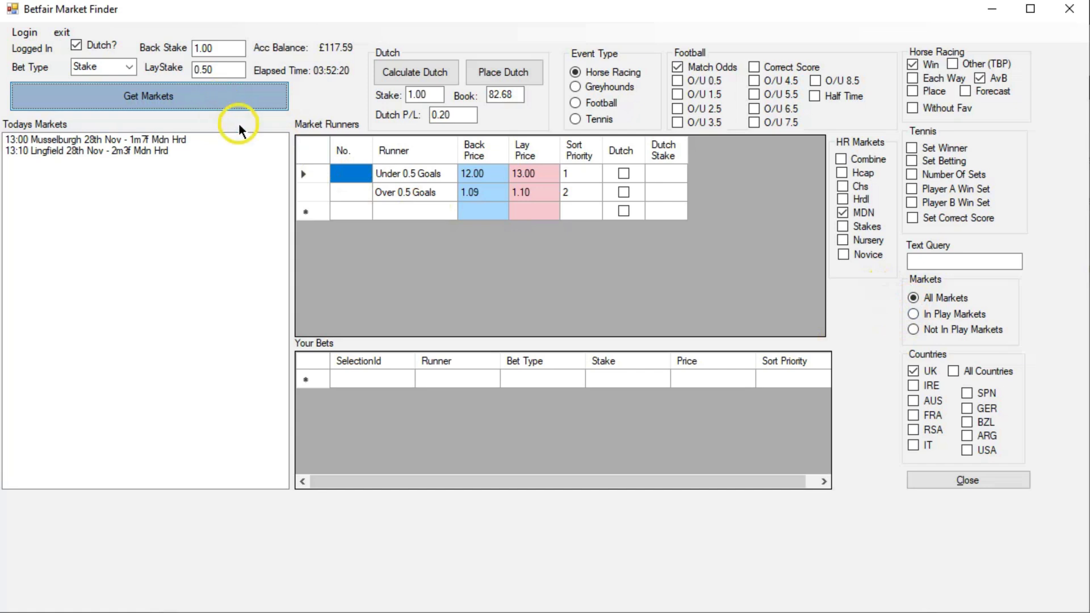
click(842, 213)
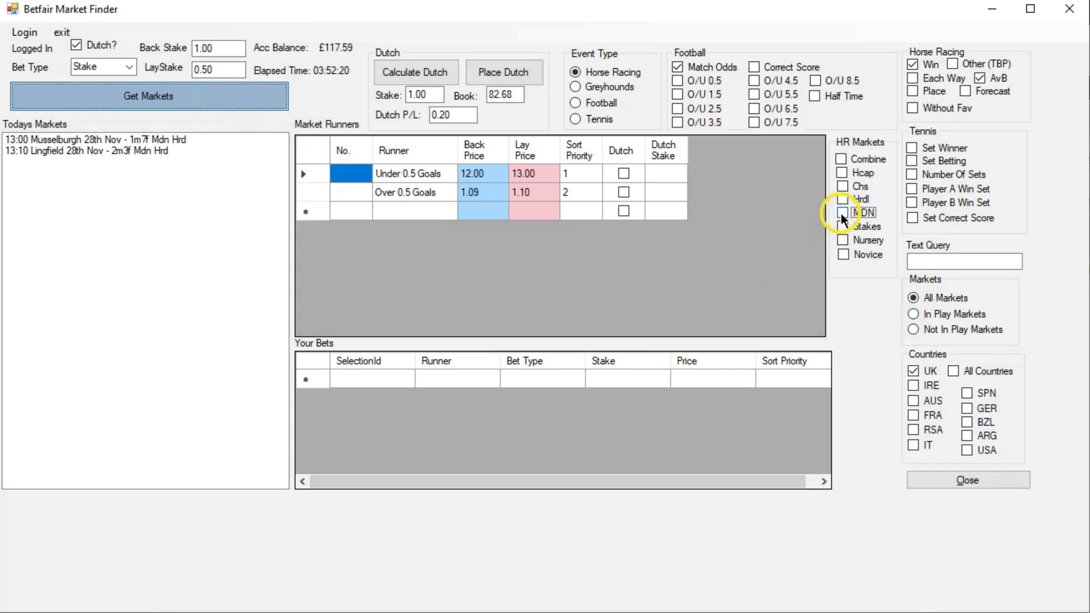
click(141, 93)
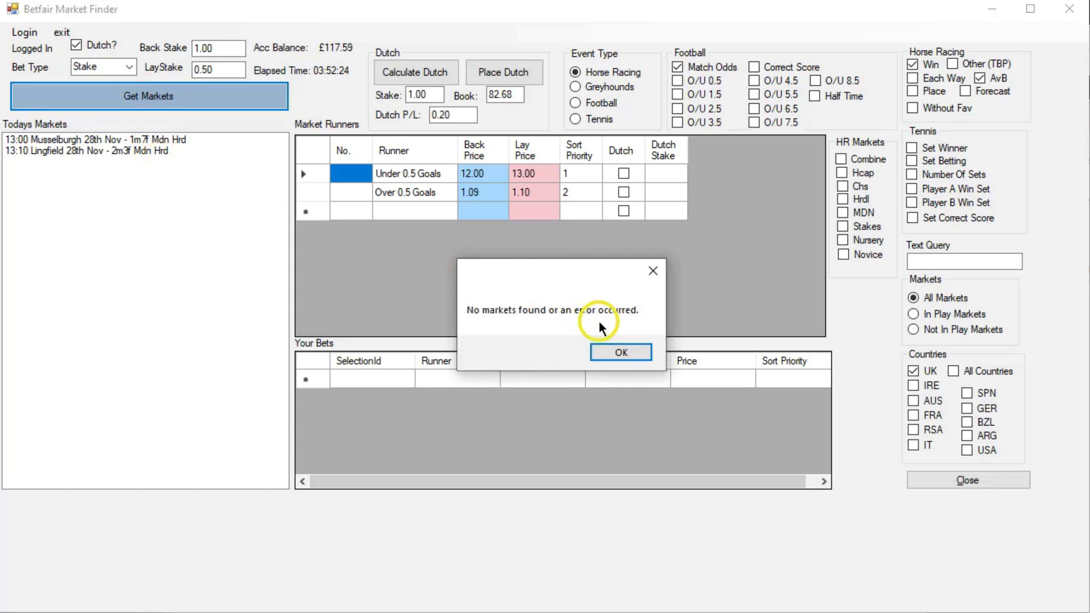
click(620, 352)
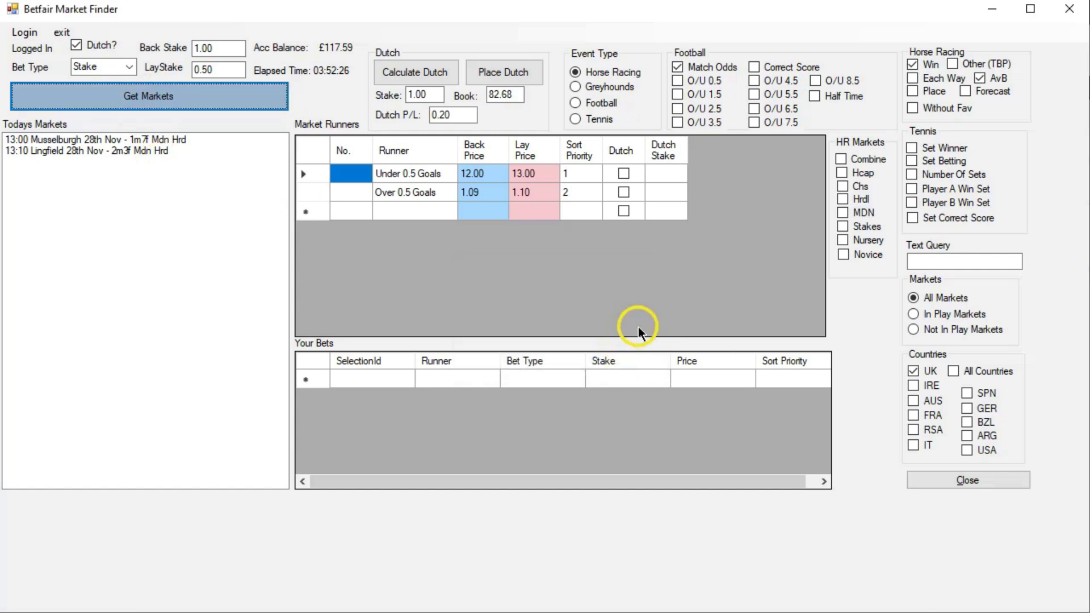
Step: Combine the Win and AvB markets in one retrieved list, and open the 12:25 Musselburgh Match Bet 1 market
click(860, 160)
click(267, 101)
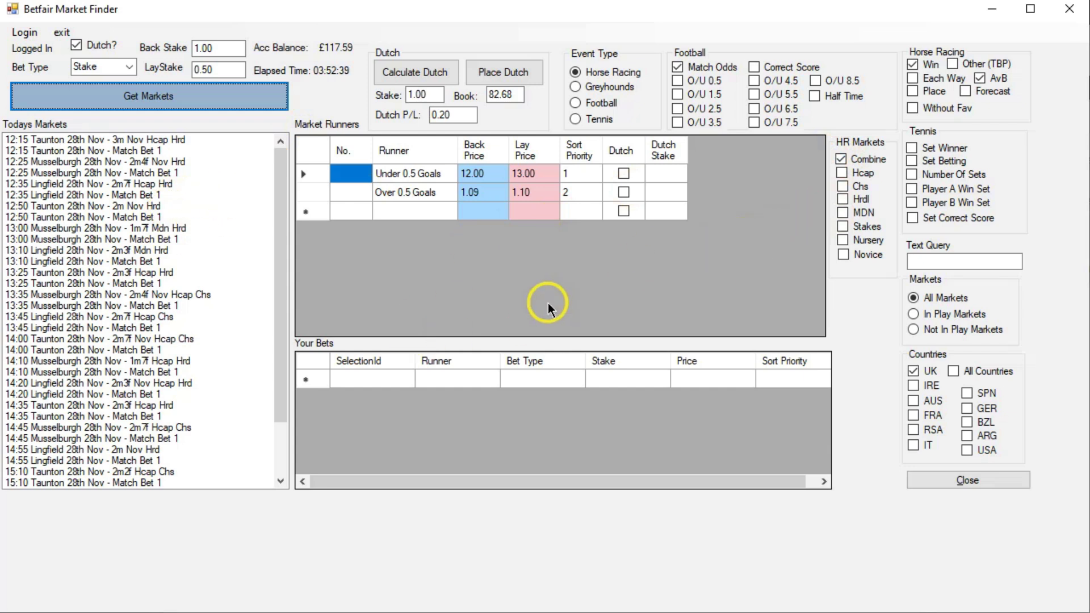
click(154, 151)
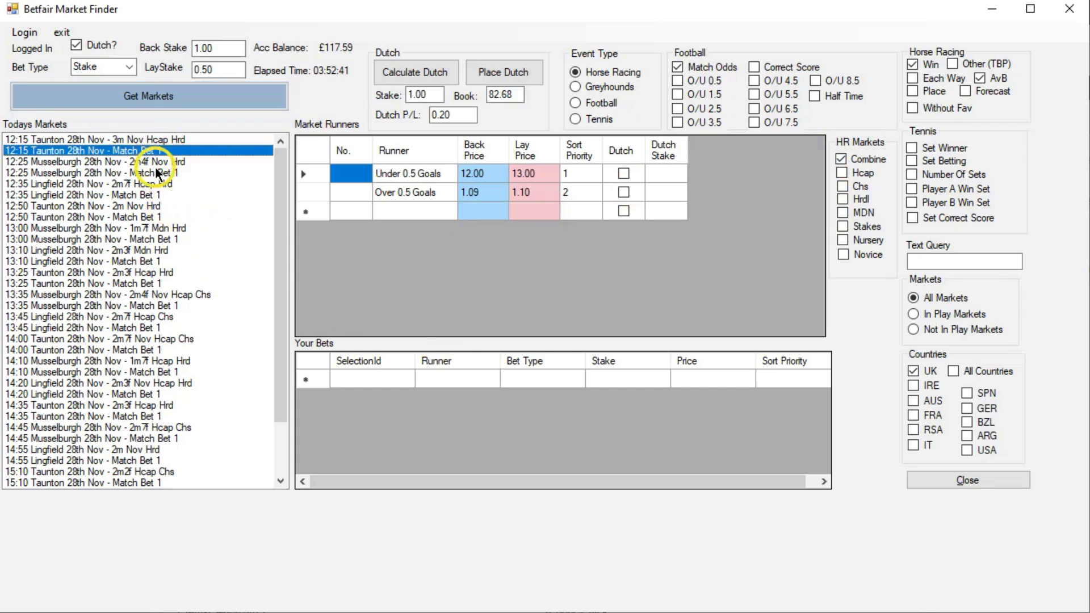
click(124, 173)
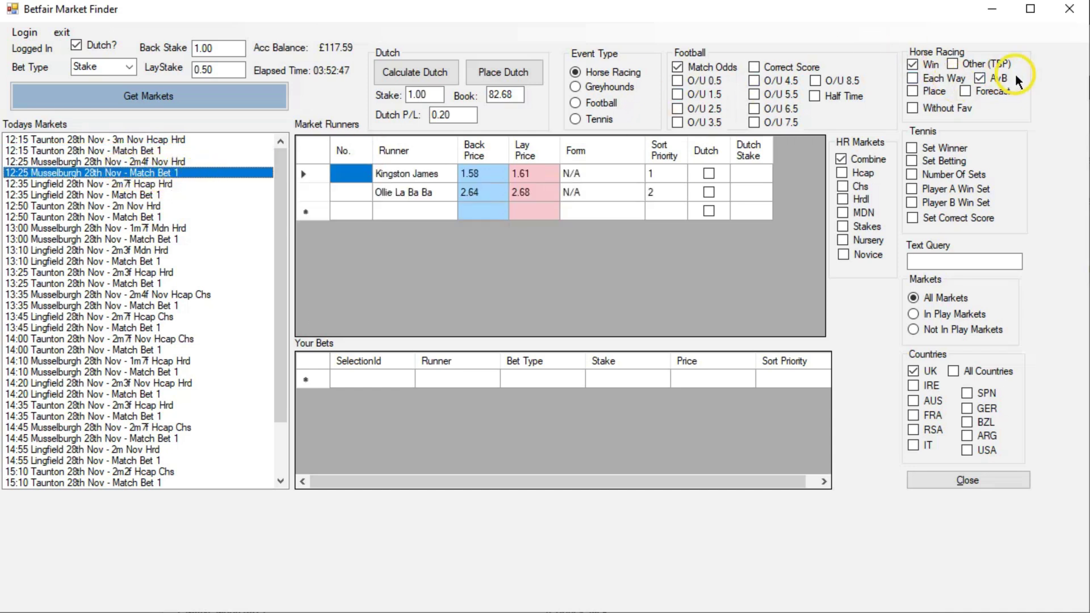
Step: Replace the Win and AvB market types with Other (TBP) and retrieve the markets
click(953, 64)
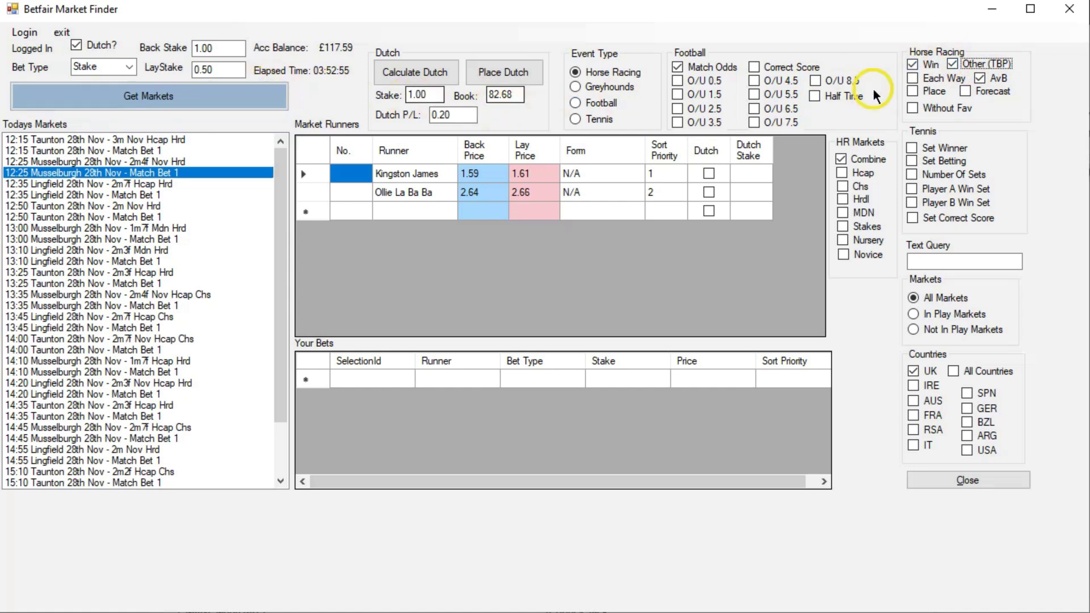
click(912, 64)
click(979, 78)
click(192, 102)
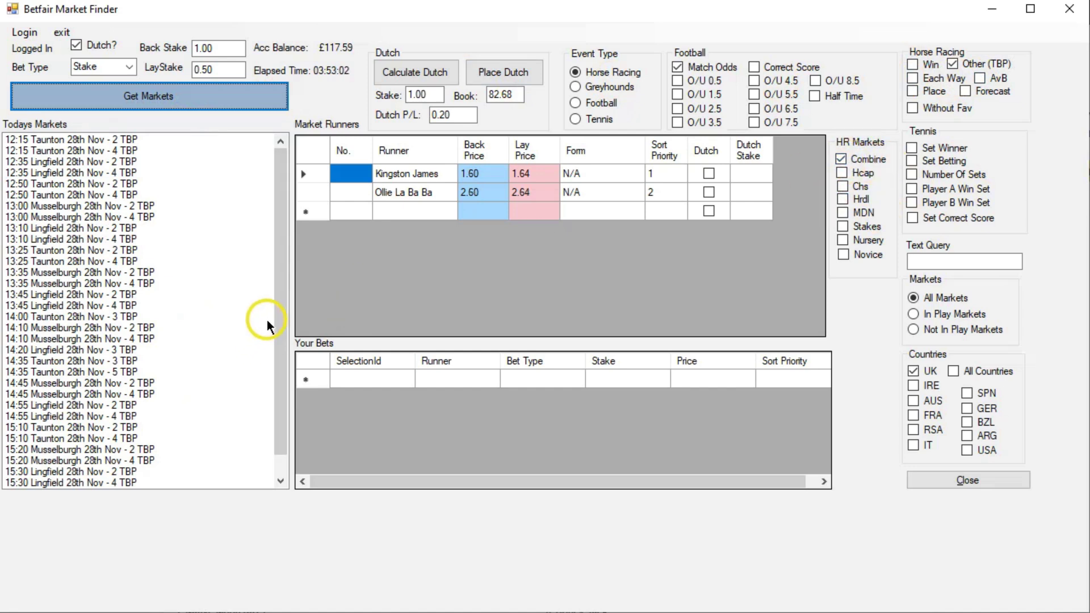
Step: Browse the TBP markets from 12:15 Taunton to 13:10 Lingfield 4 TBP and examine their runners and prices
drag(285, 288, 291, 245)
click(117, 161)
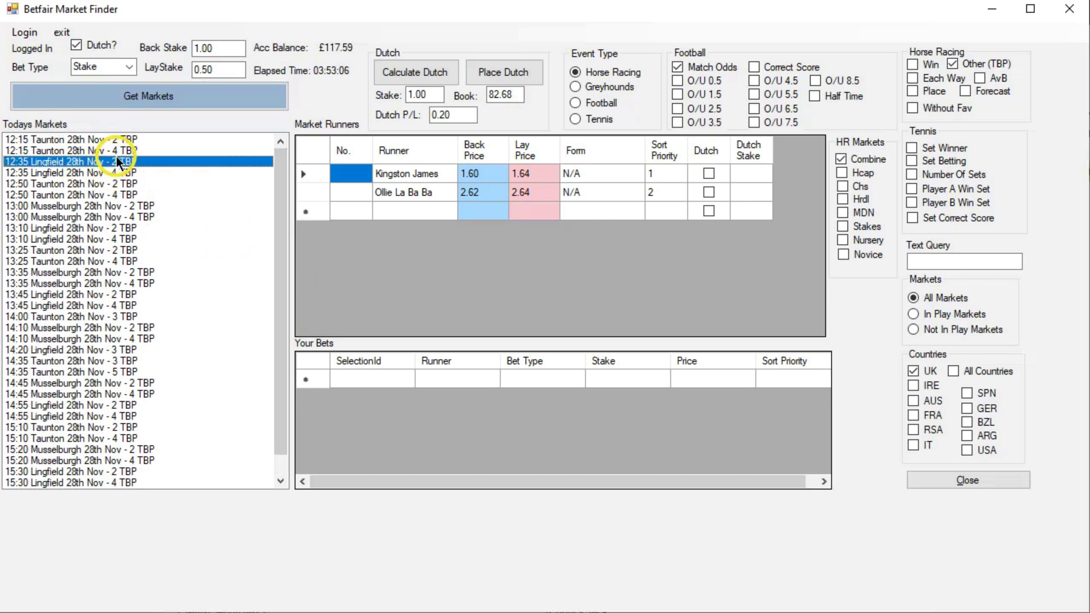
click(120, 152)
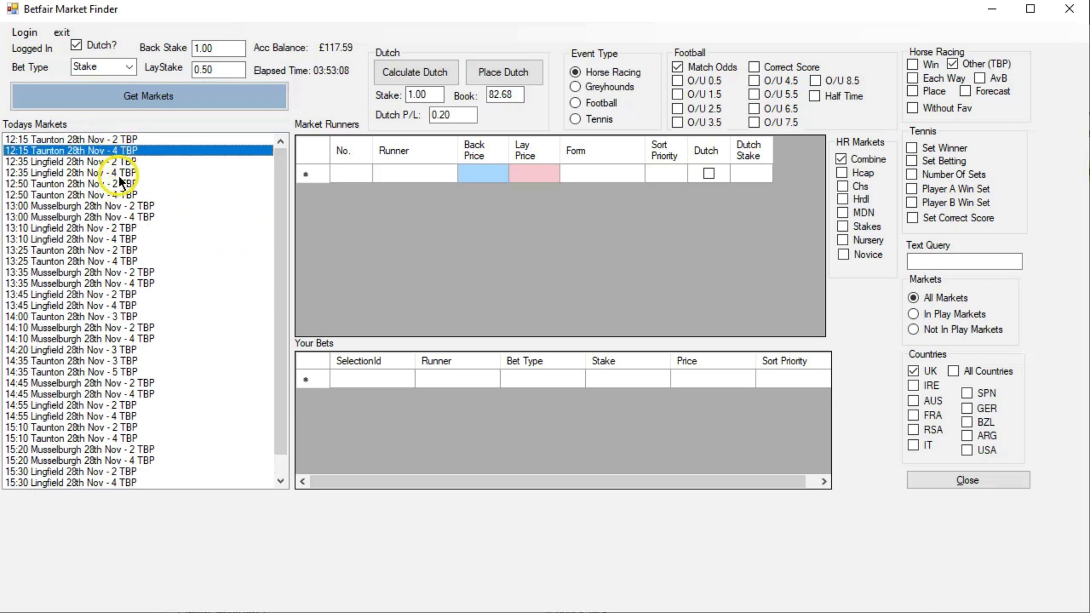
click(122, 173)
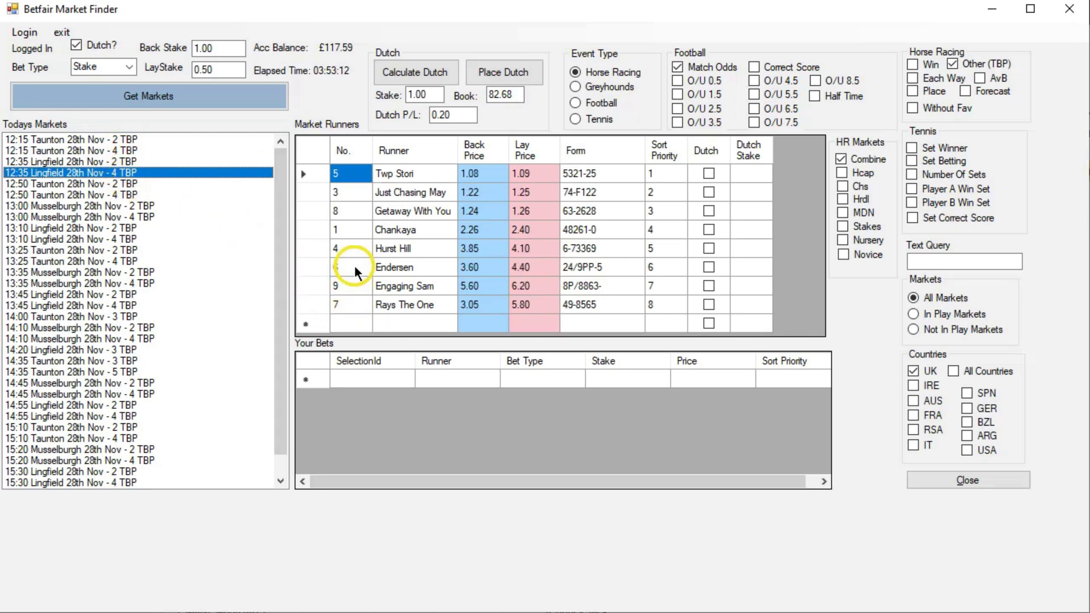
click(101, 186)
click(99, 194)
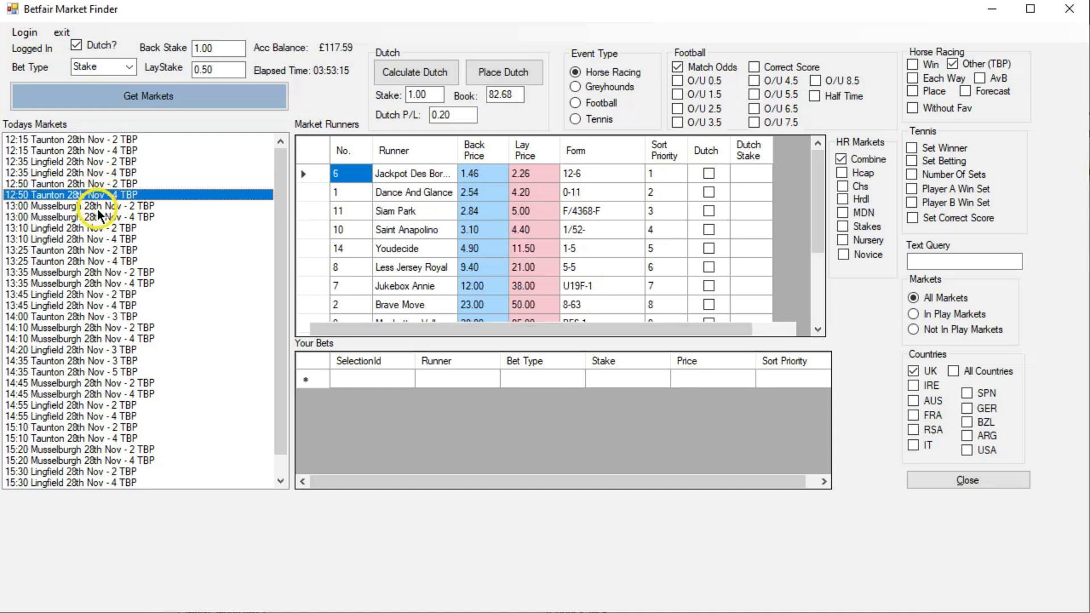
click(94, 217)
click(96, 227)
click(96, 238)
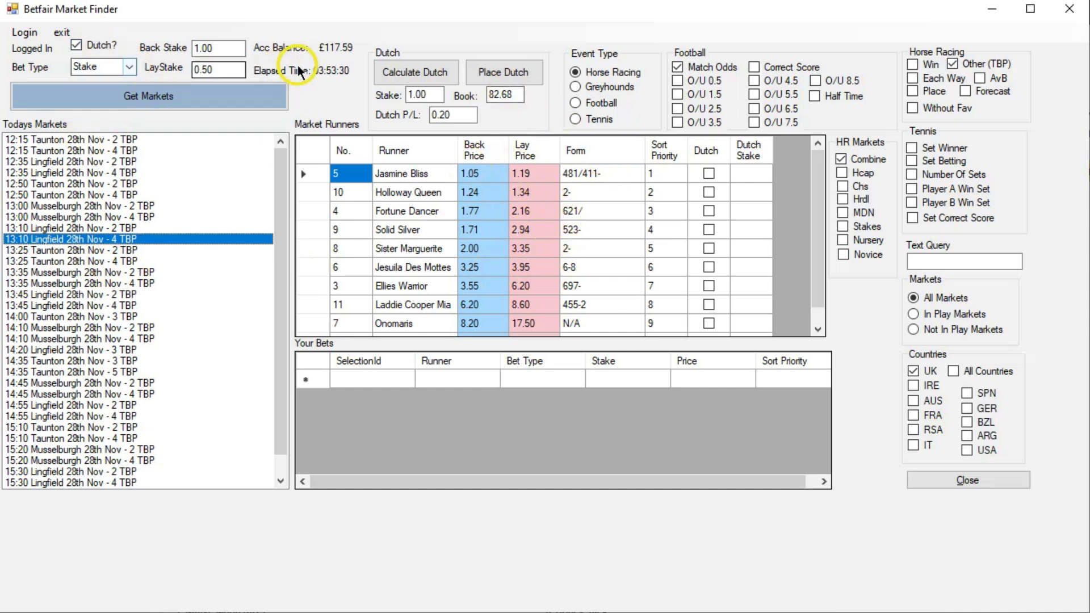
click(505, 95)
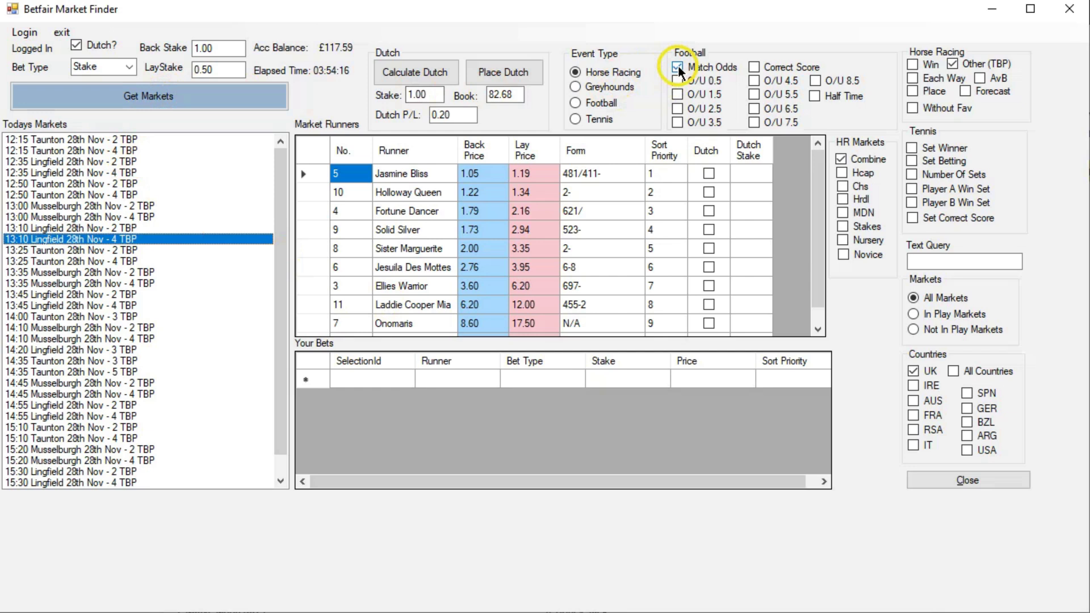
Step: Switch to Greyhounds with Win instead of Other (TBP), turn on MDN, and retrieve the markets
click(575, 102)
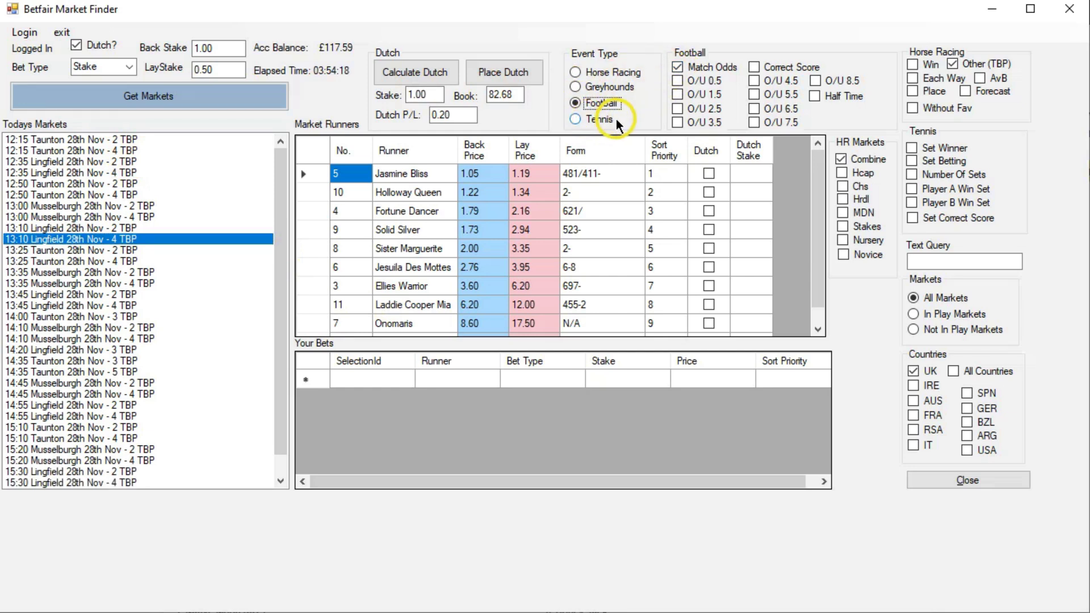
click(576, 86)
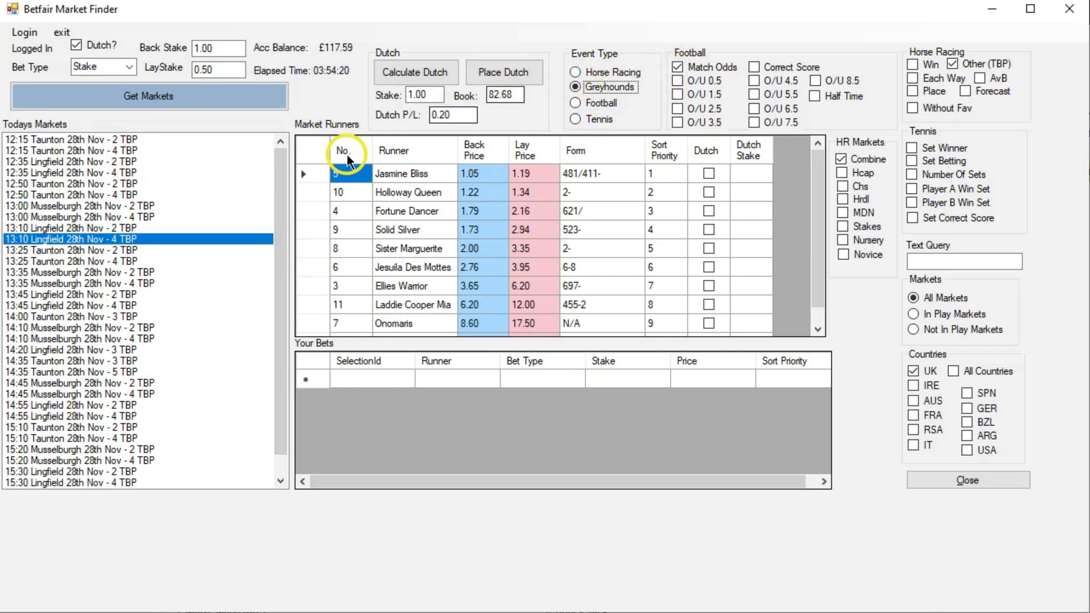
click(943, 64)
click(951, 63)
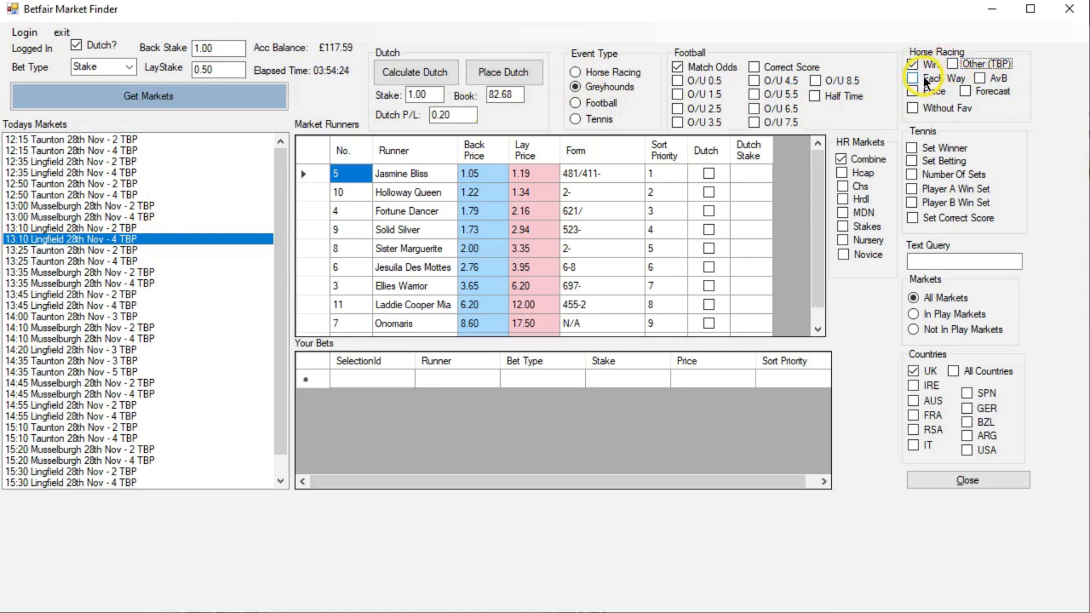
click(842, 213)
click(159, 97)
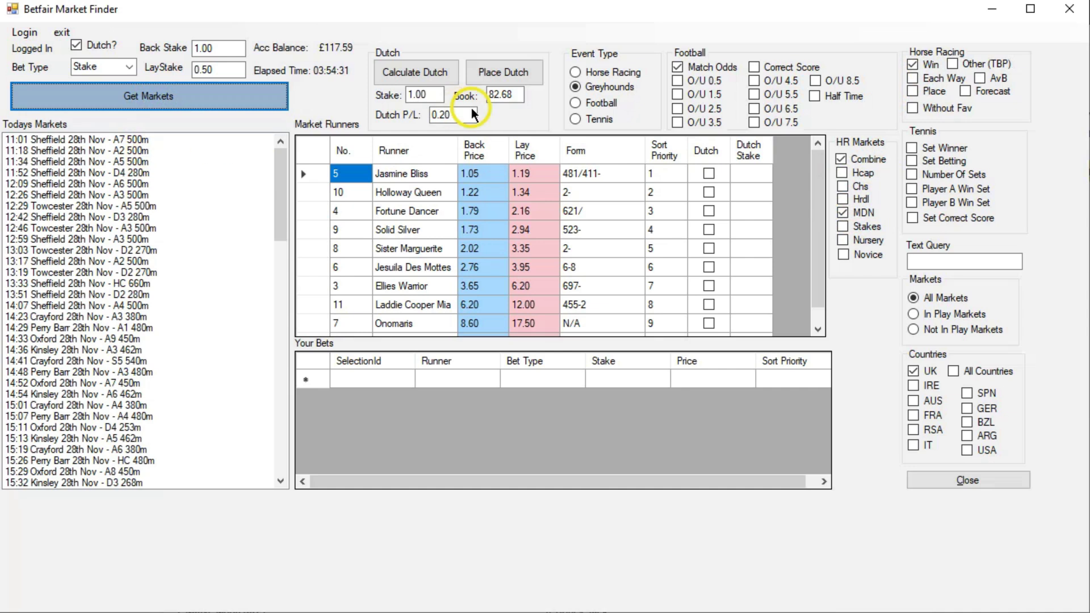
Step: Retrieve the MDN horse racing Win markets for the UK and open the 13:00 Musselburgh 1m7f Mdn Hrd market
click(575, 72)
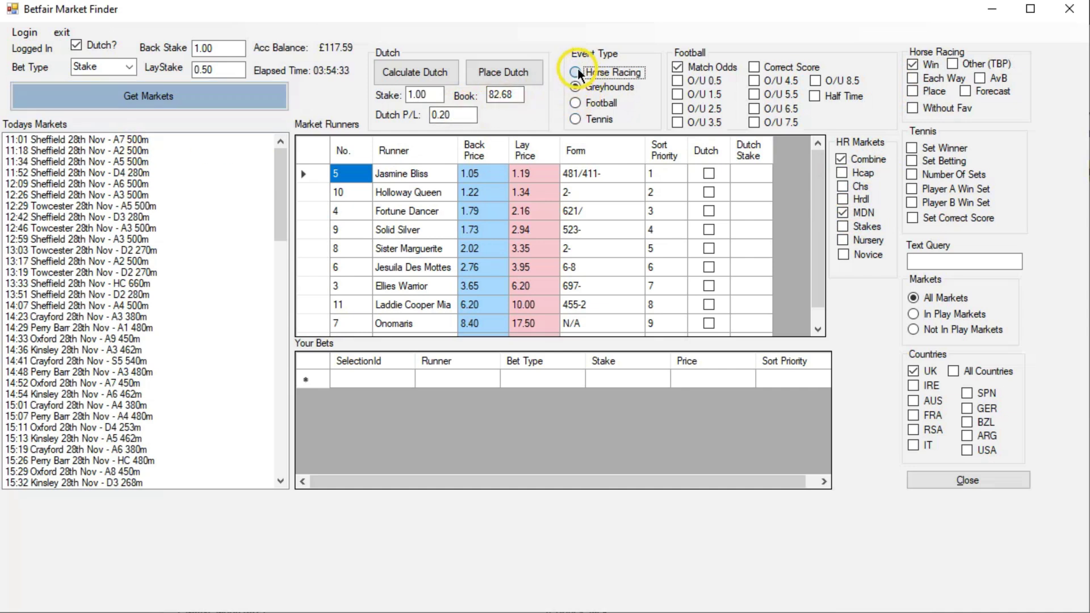
click(261, 103)
click(159, 139)
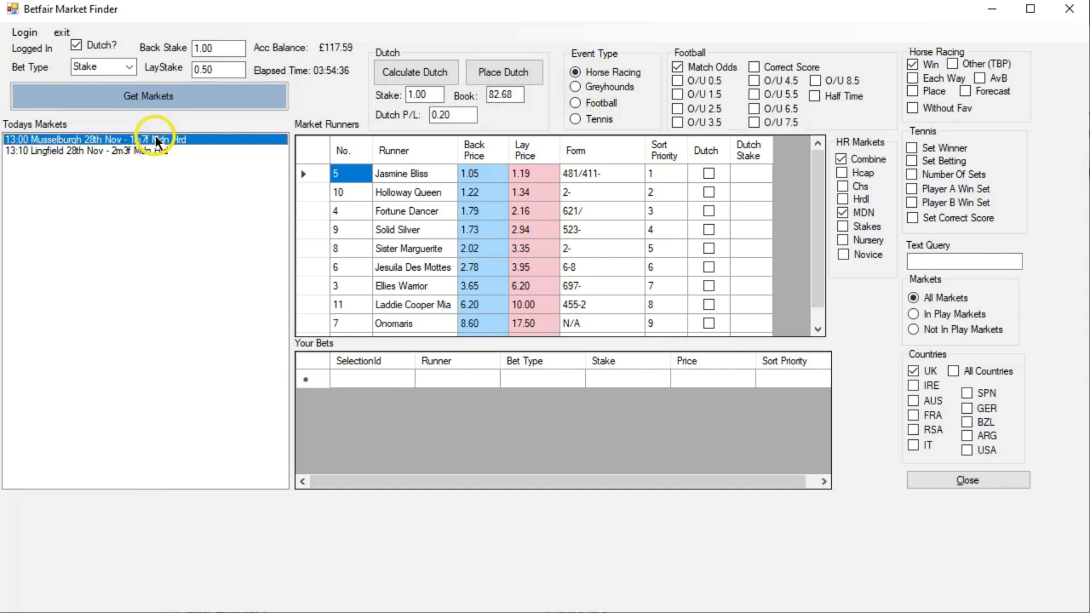
Step: Mark Johnny Ringo, Spartan Warrior, Theres No Limit and Melinda for dutching, with runners sorted by ascending back price, and calculate the dutch
click(709, 173)
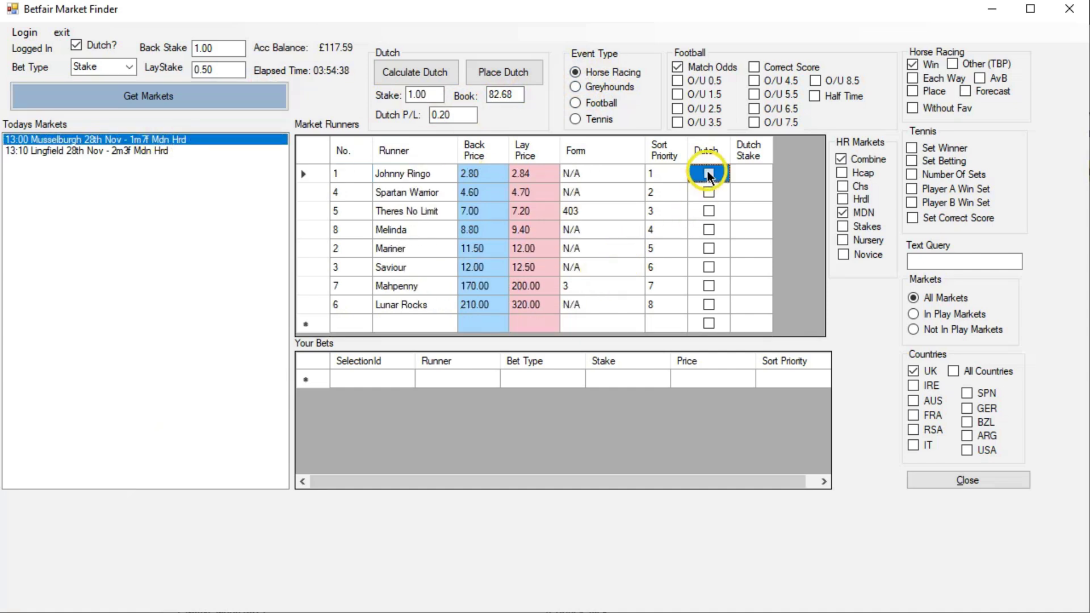
click(708, 189)
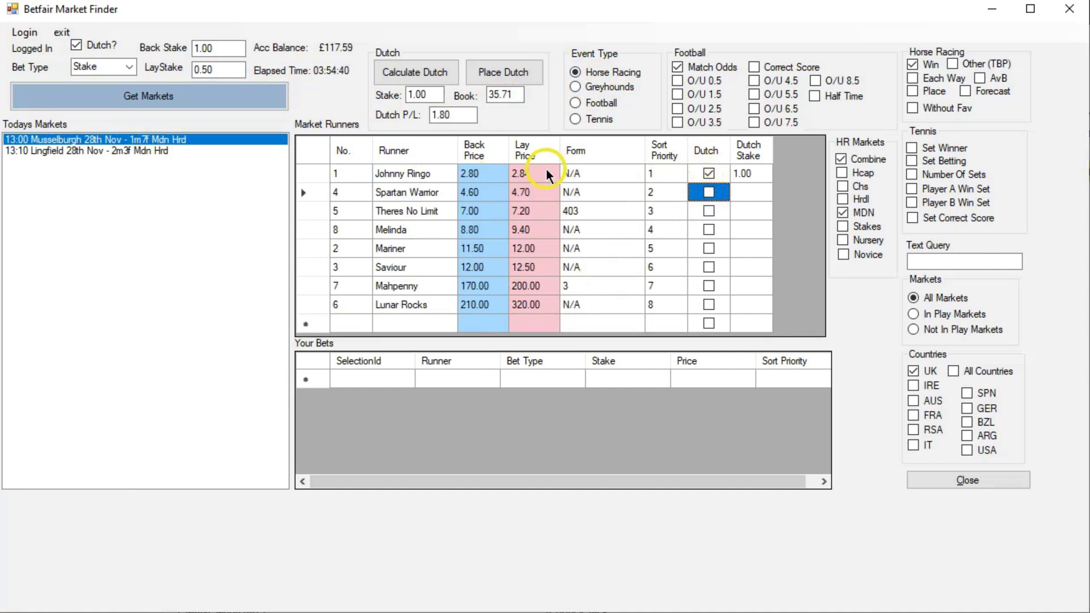
click(482, 158)
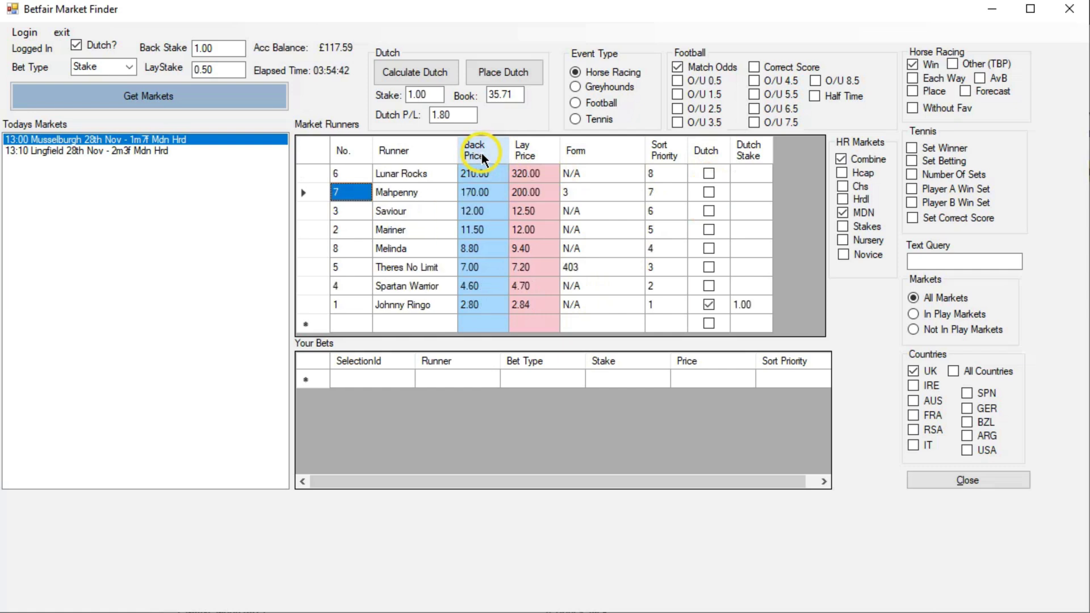
click(482, 152)
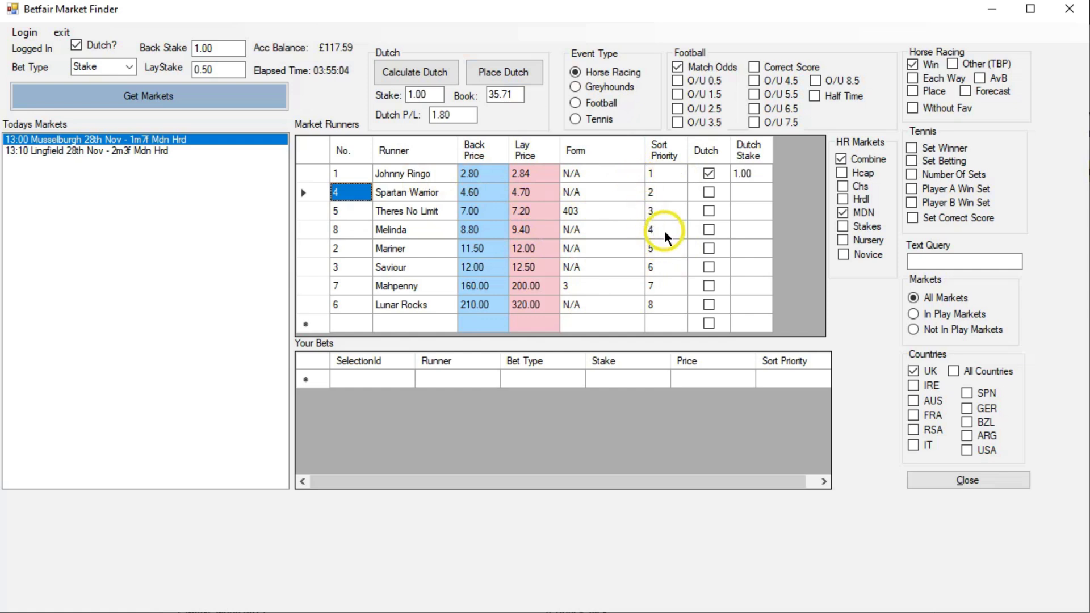
click(709, 193)
click(710, 211)
click(709, 230)
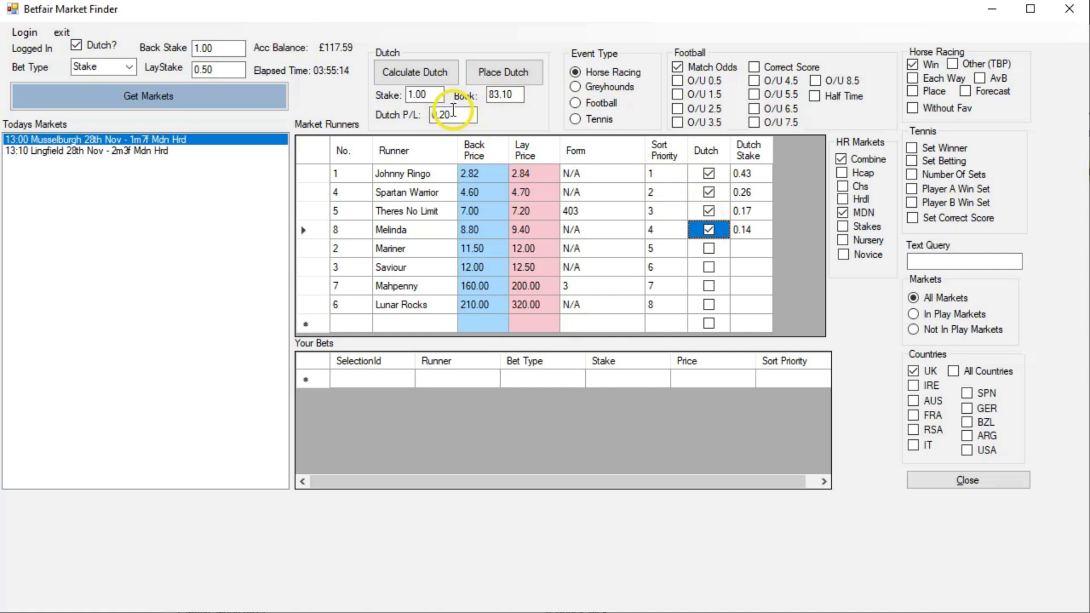
click(433, 72)
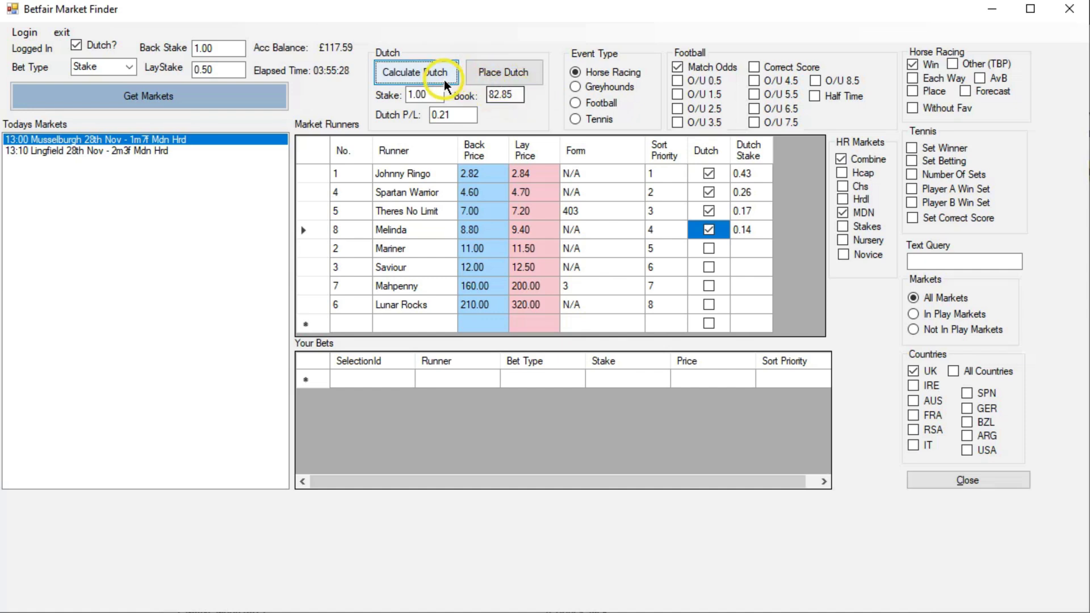
Step: Place the dutch bets on the four selected Musselburgh runners
click(500, 71)
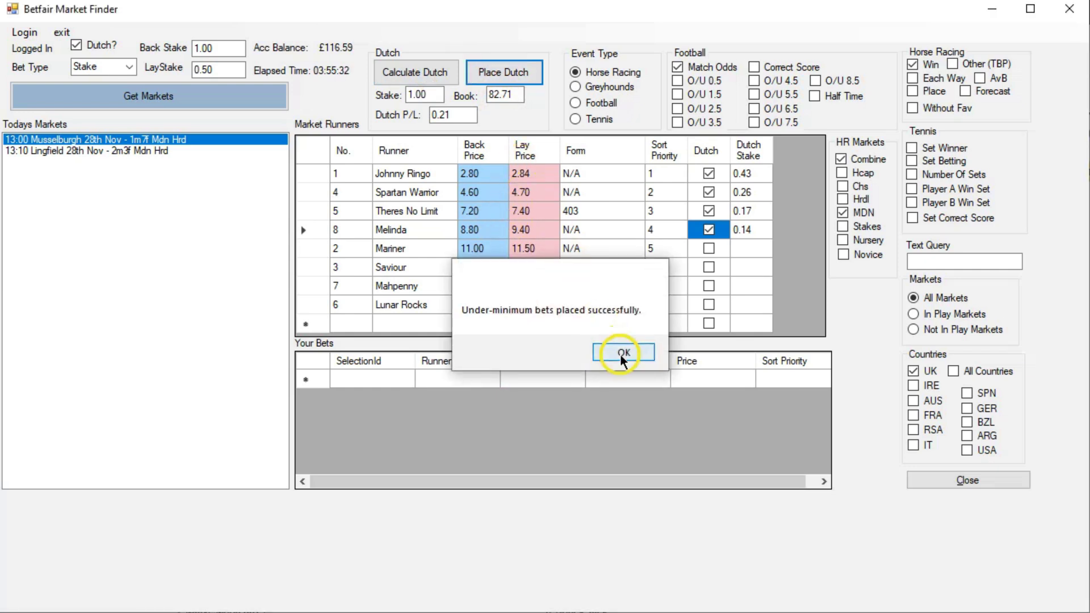
click(624, 353)
click(624, 357)
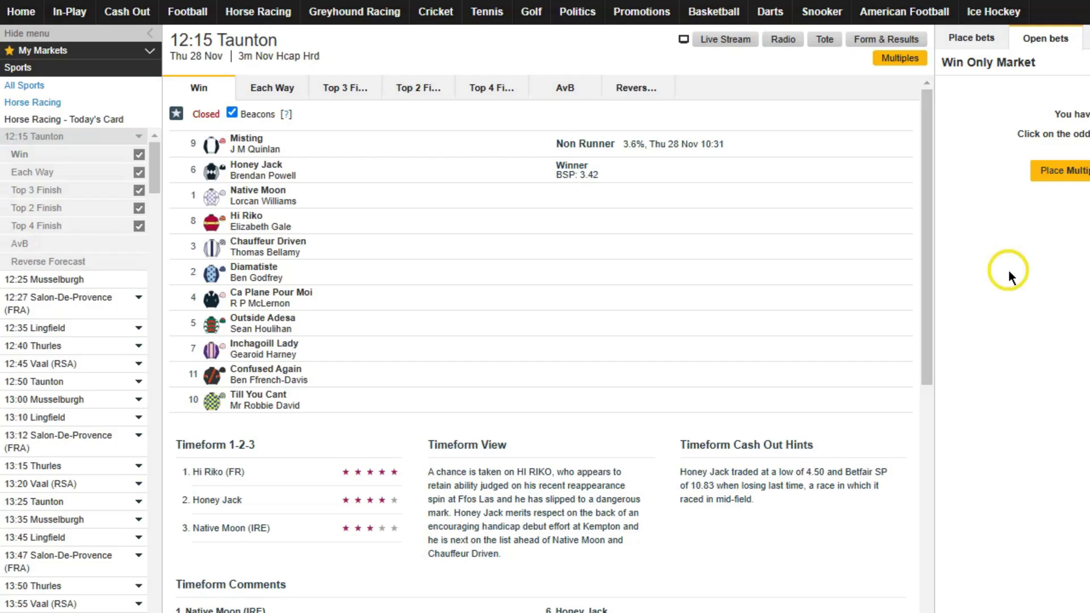
Step: Check the matched bets for 13:00 Musselburgh on the Betfair website, and return to Betfair Market Finder
click(35, 400)
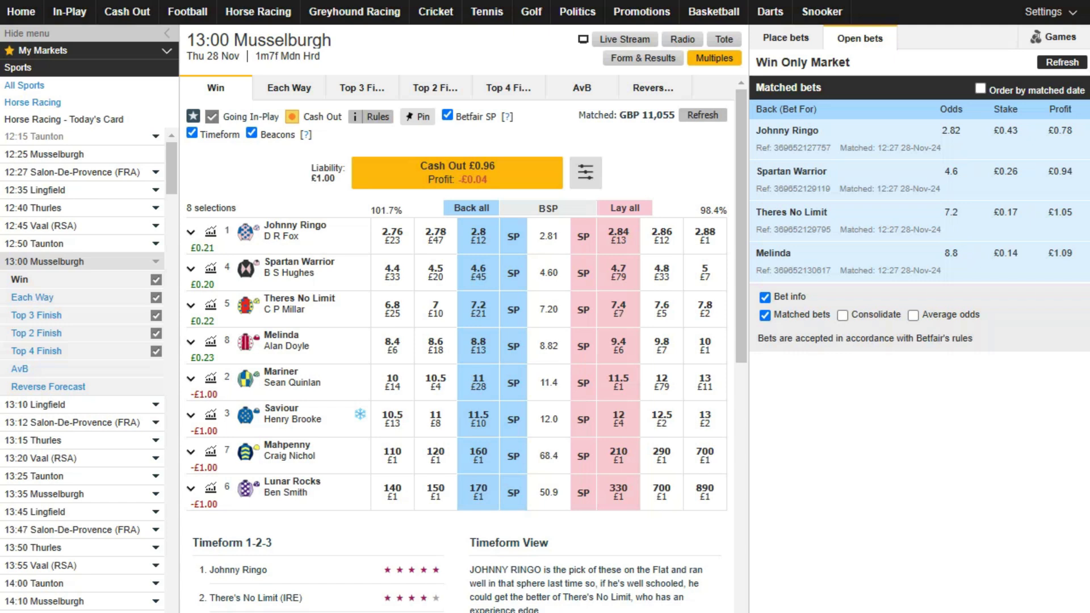
key(alt+Tab)
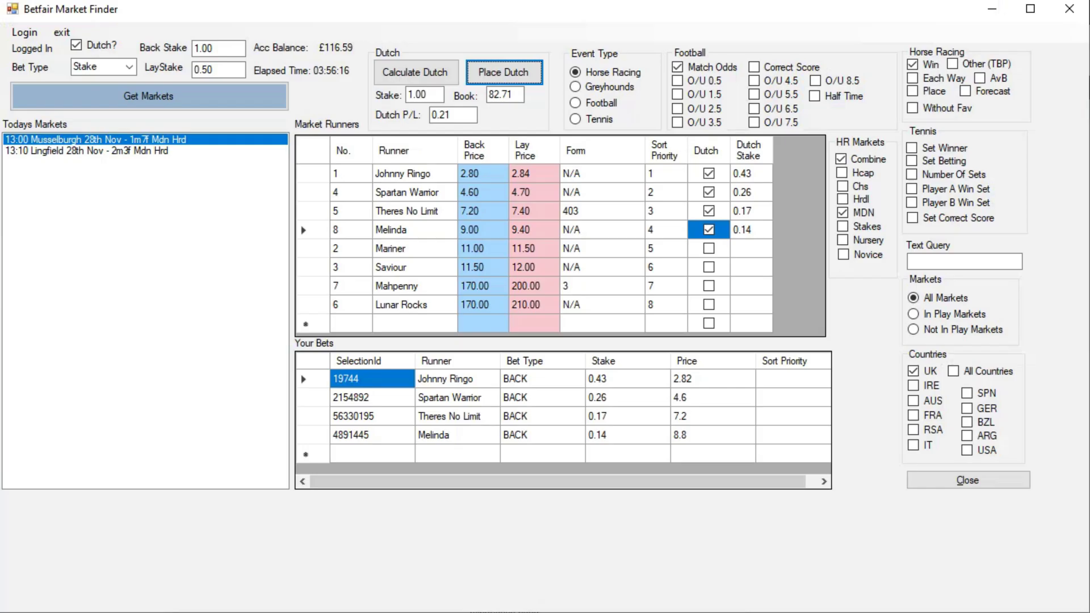